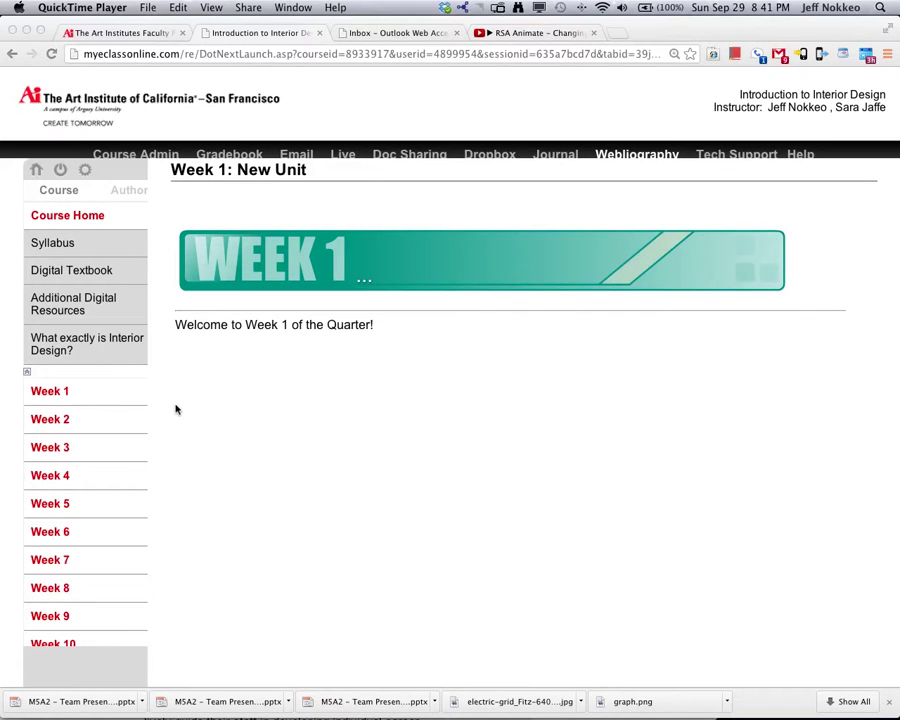
Switch Week 1 to Author mode and open its Week Content Items list
left_click(44, 397)
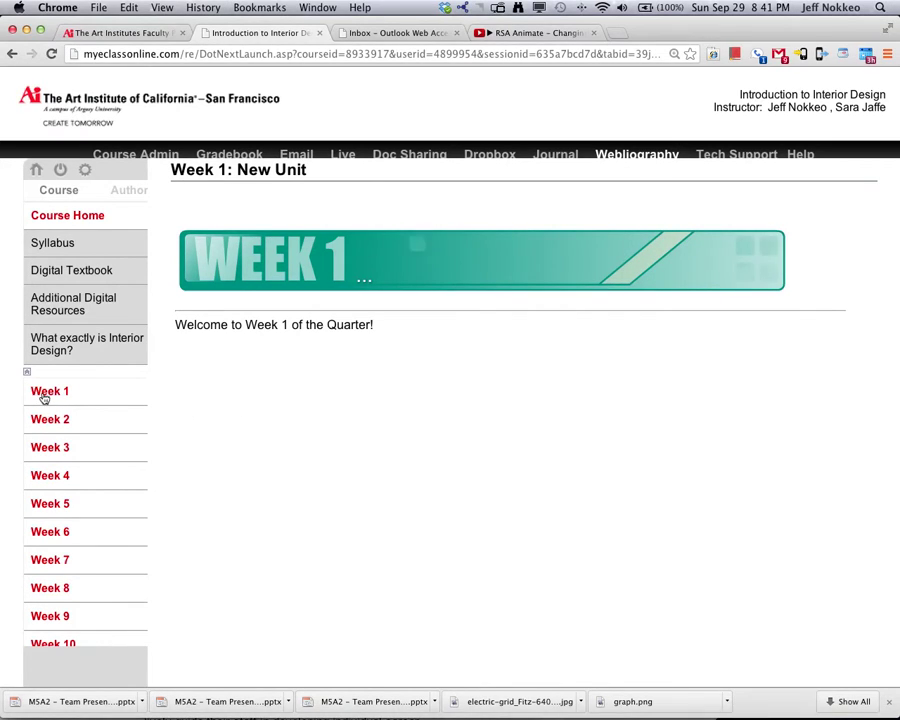
left_click(136, 191)
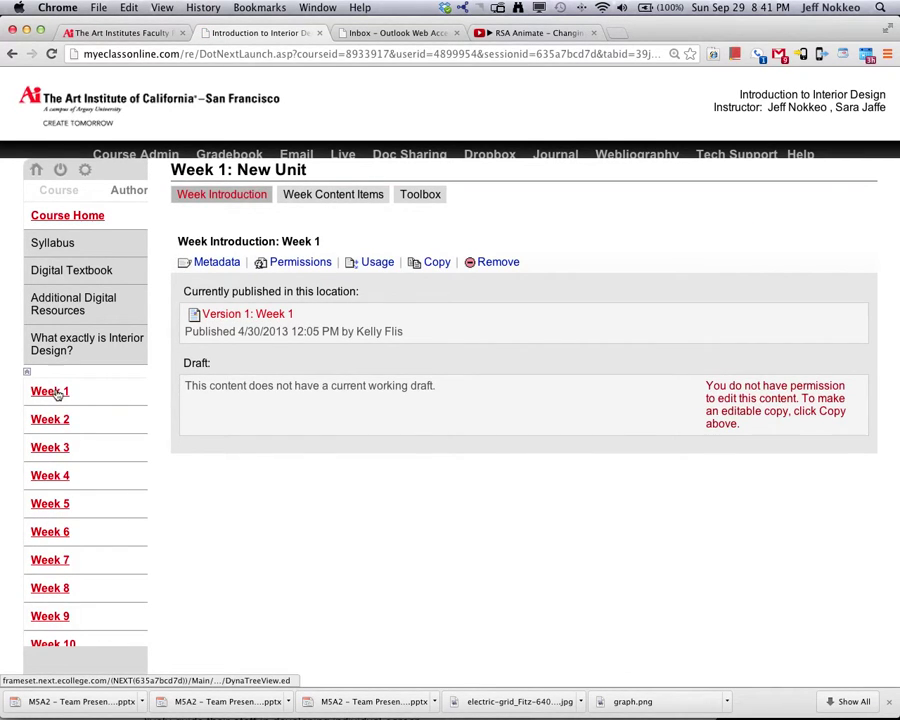
left_click(336, 198)
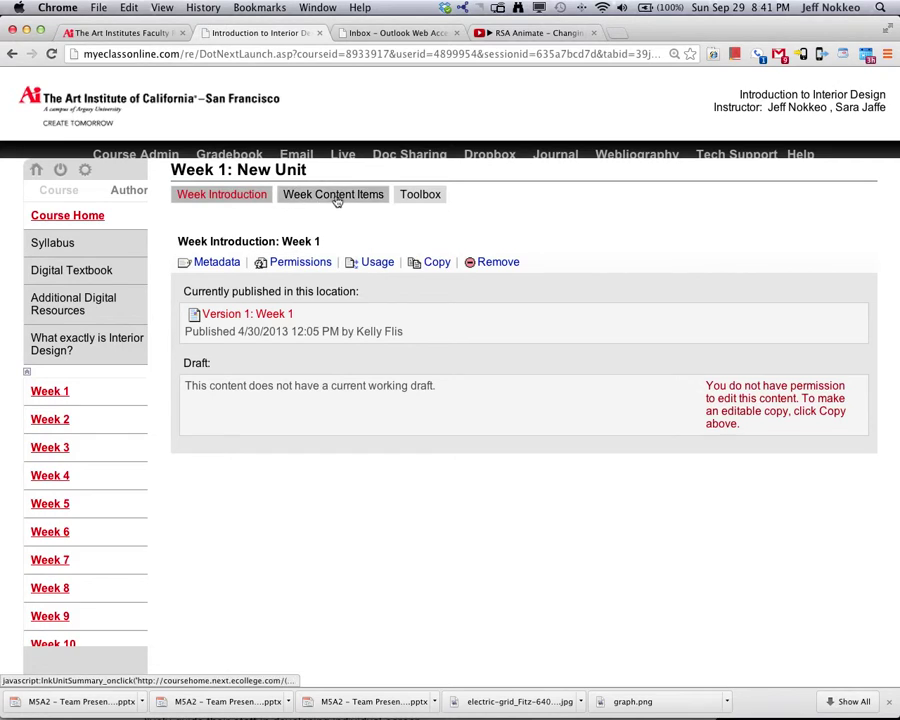
left_click(338, 199)
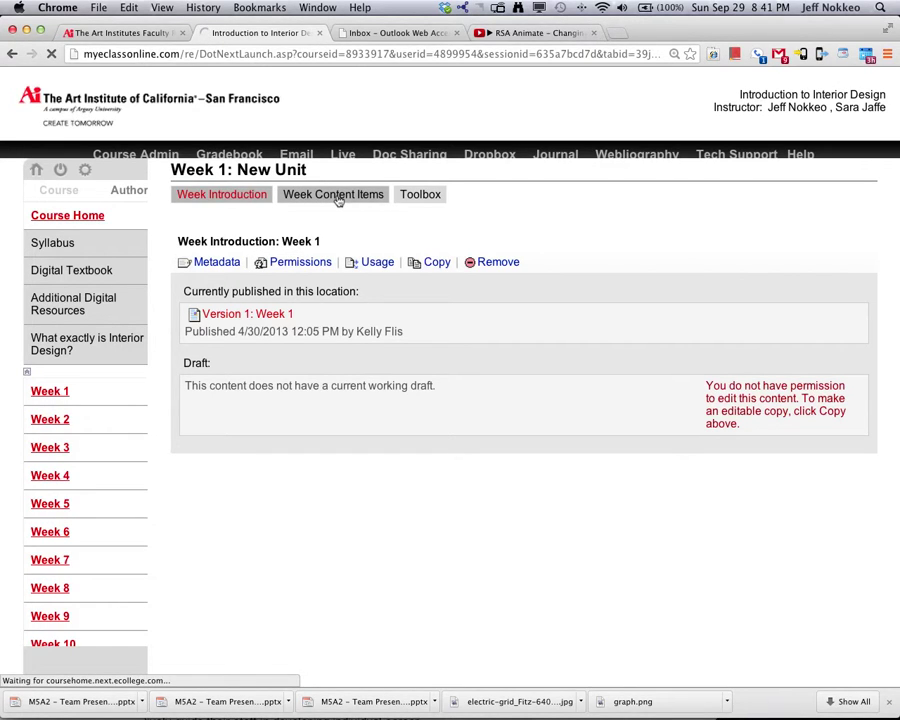
Add a content placeholder named 'Week 1 Disscussion' with type Threaded Discussion (Content Manager)
left_click(245, 277)
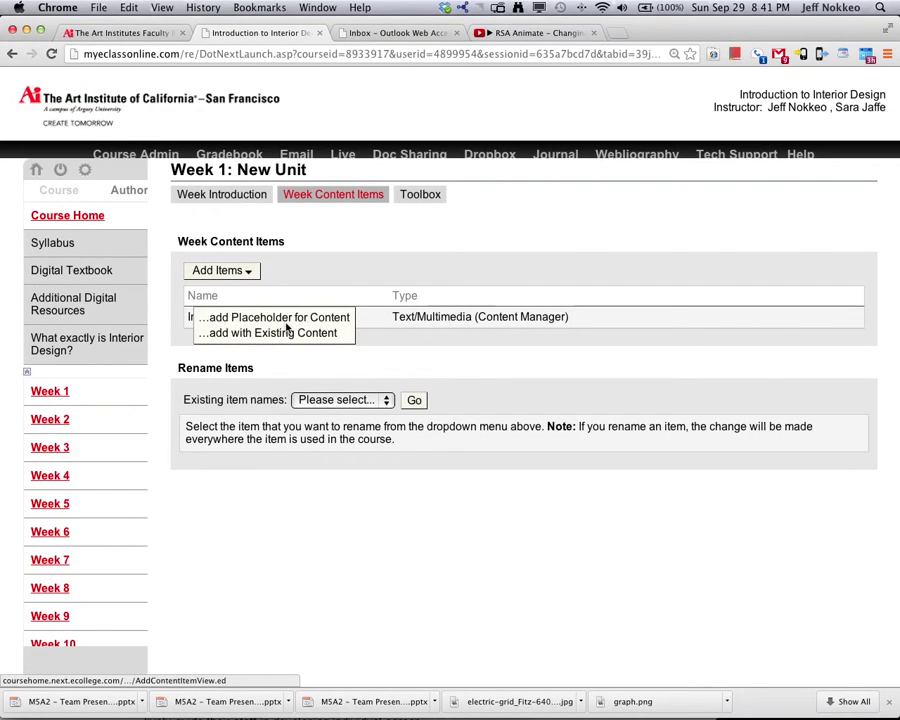
left_click(306, 318)
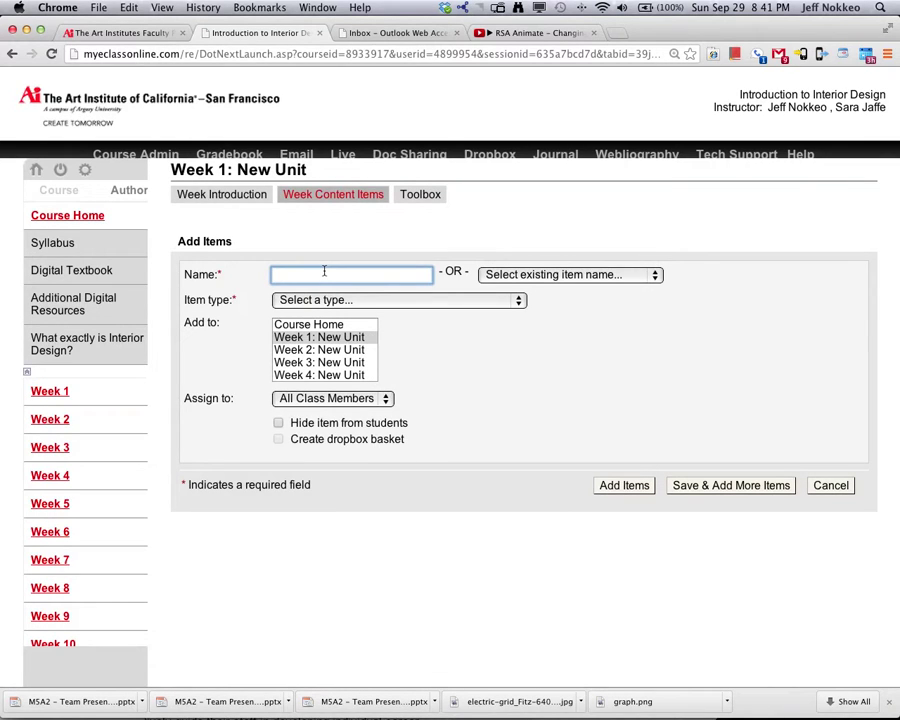
type("Week 1 Disscussion")
left_click(509, 300)
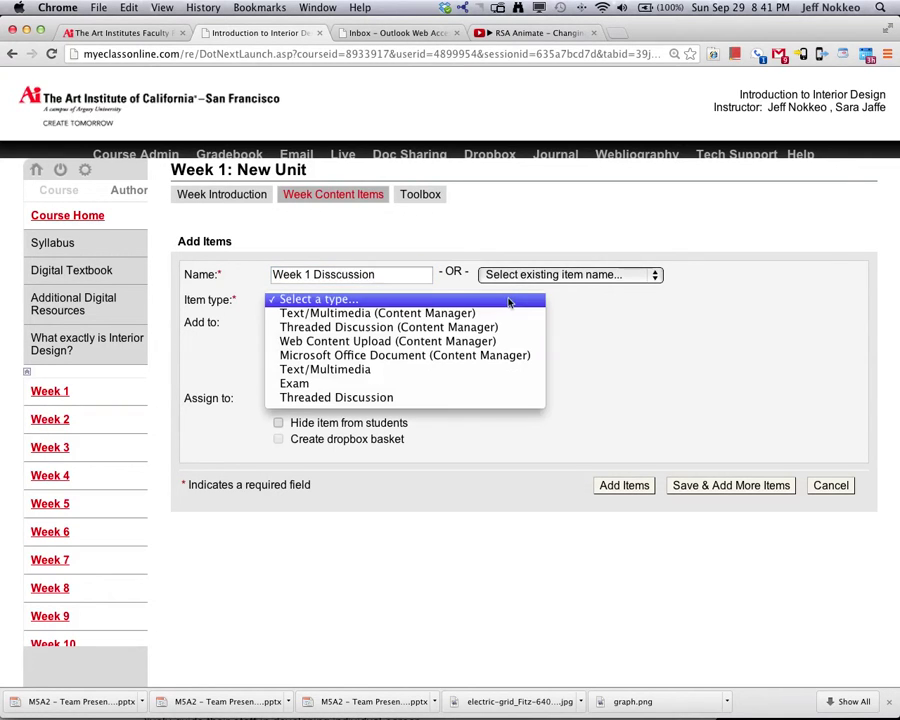
left_click(445, 333)
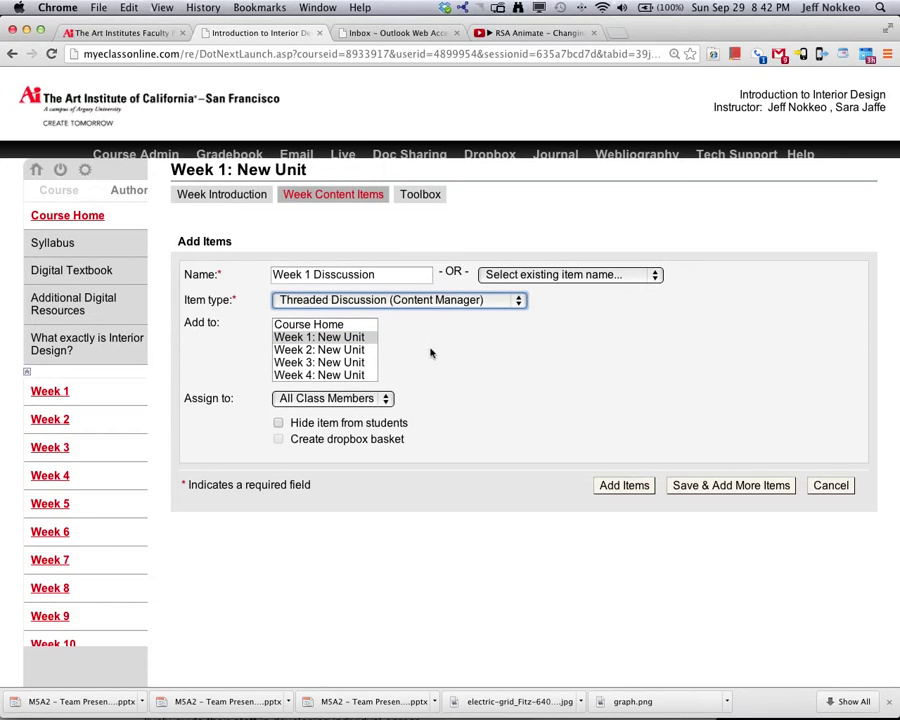
Keep it assigned to all class members, hide it from students, and add it to Week 1
left_click(340, 398)
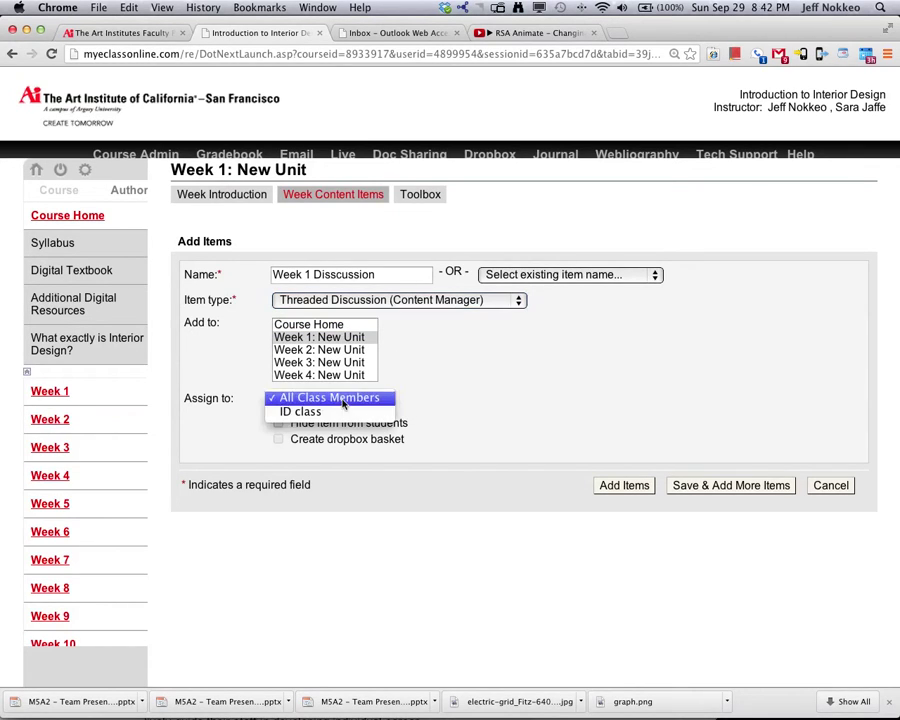
left_click(258, 484)
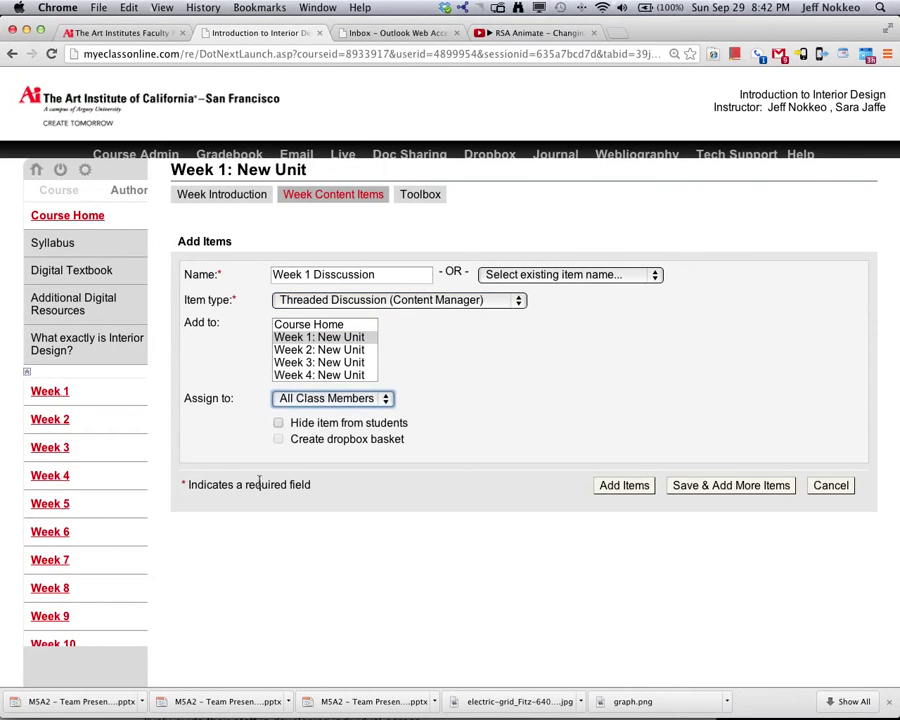
left_click(278, 422)
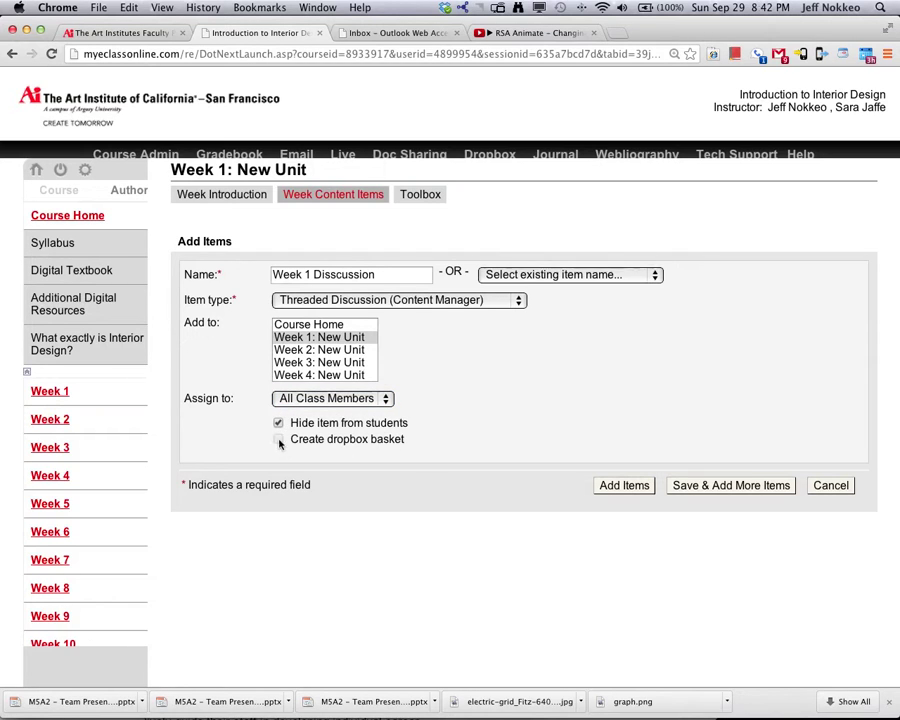
left_click(473, 306)
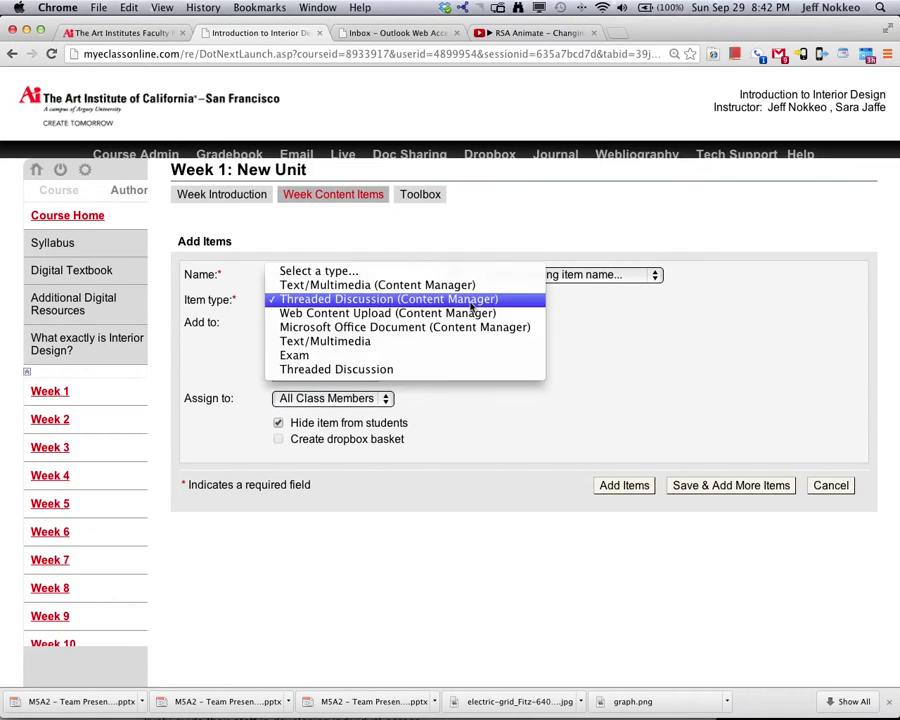
left_click(466, 372)
left_click(454, 298)
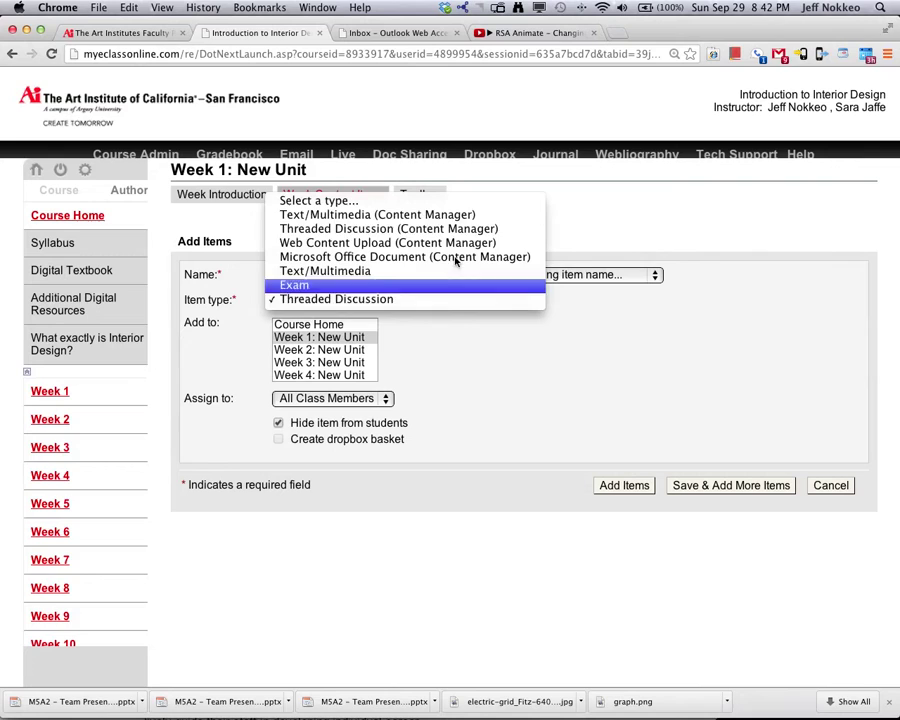
left_click(452, 229)
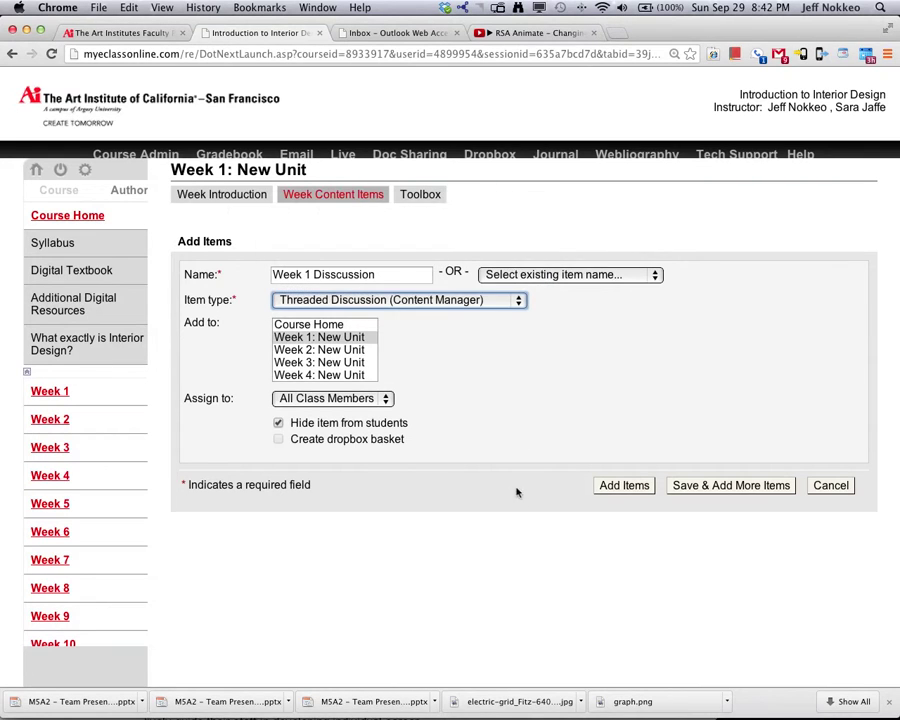
left_click(638, 487)
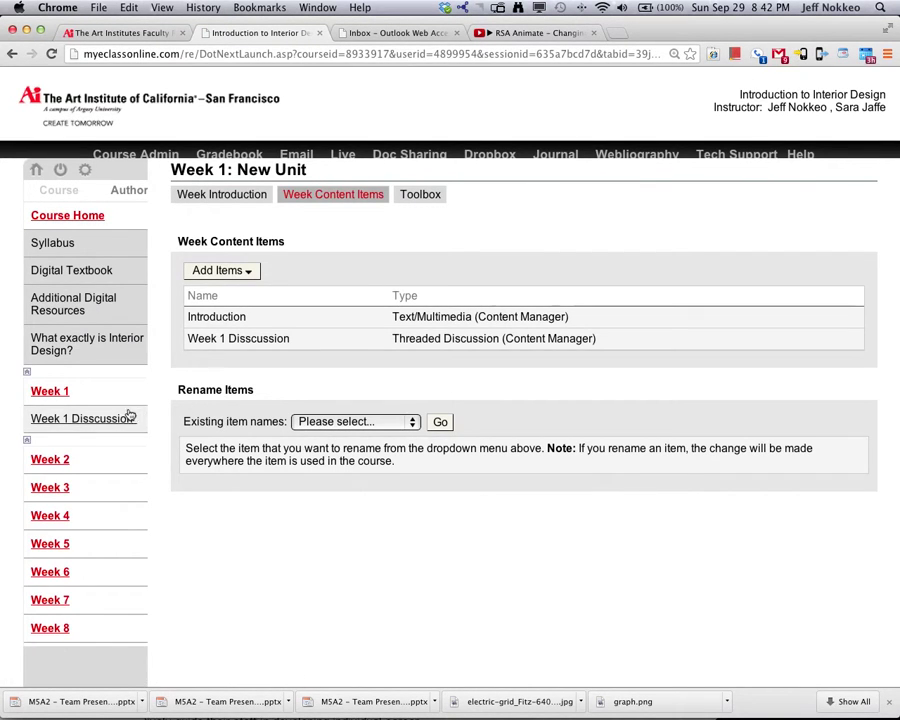
Return to course view and open the new Week 1 Disscussion page
left_click(59, 196)
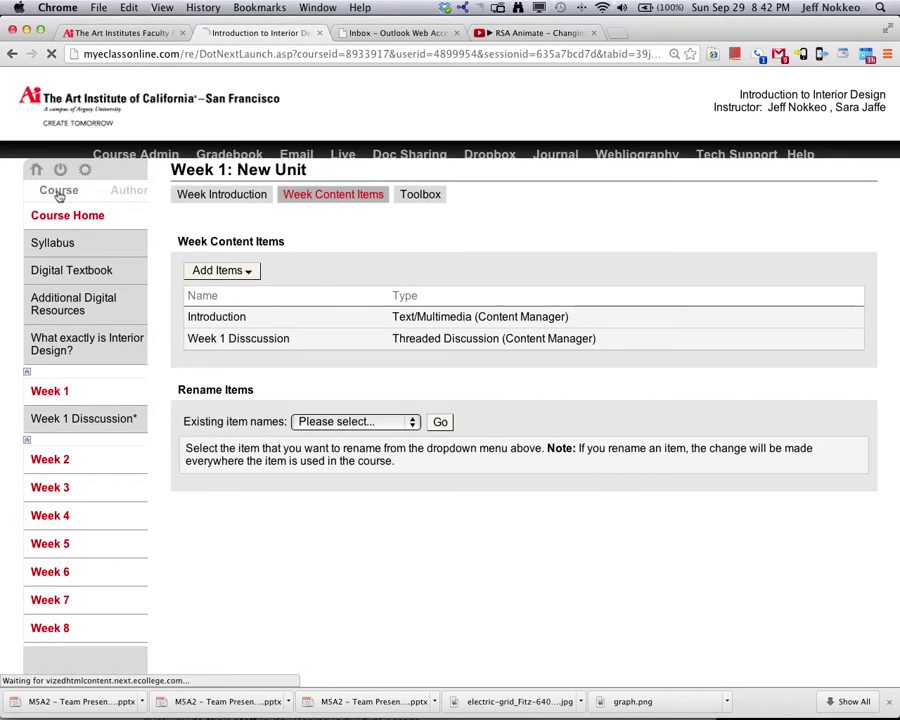
left_click(110, 420)
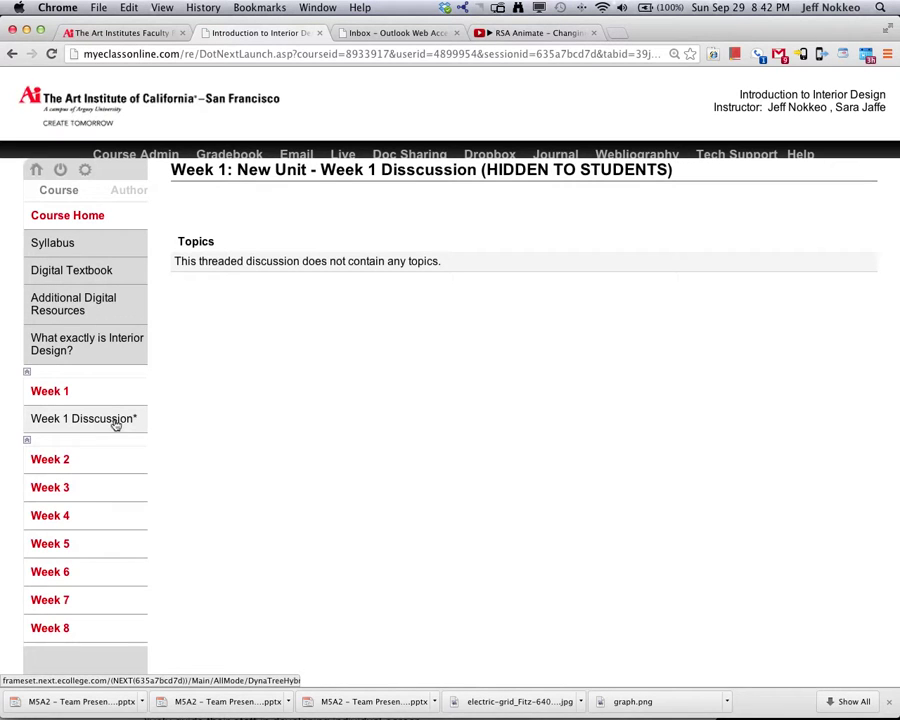
Put Week 1 Disscussion in author mode and start creating new content for it
left_click(129, 191)
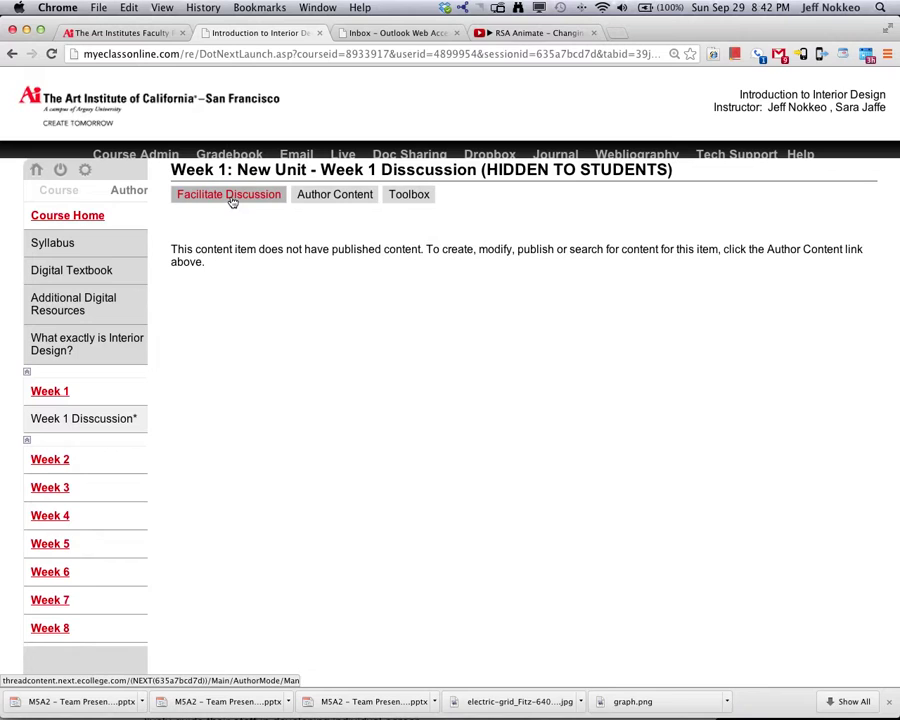
left_click(329, 199)
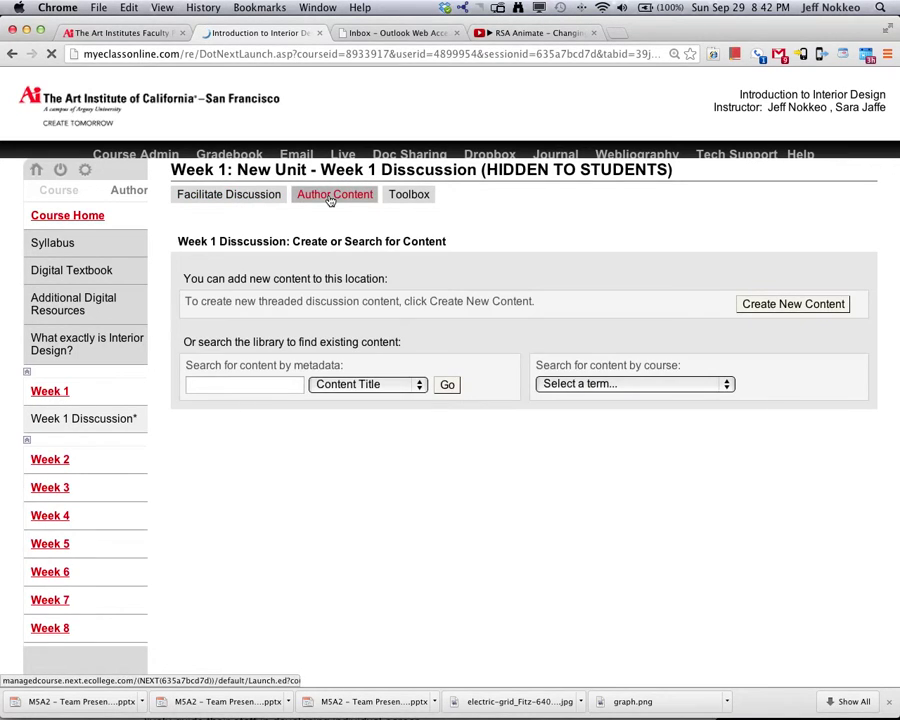
left_click(770, 310)
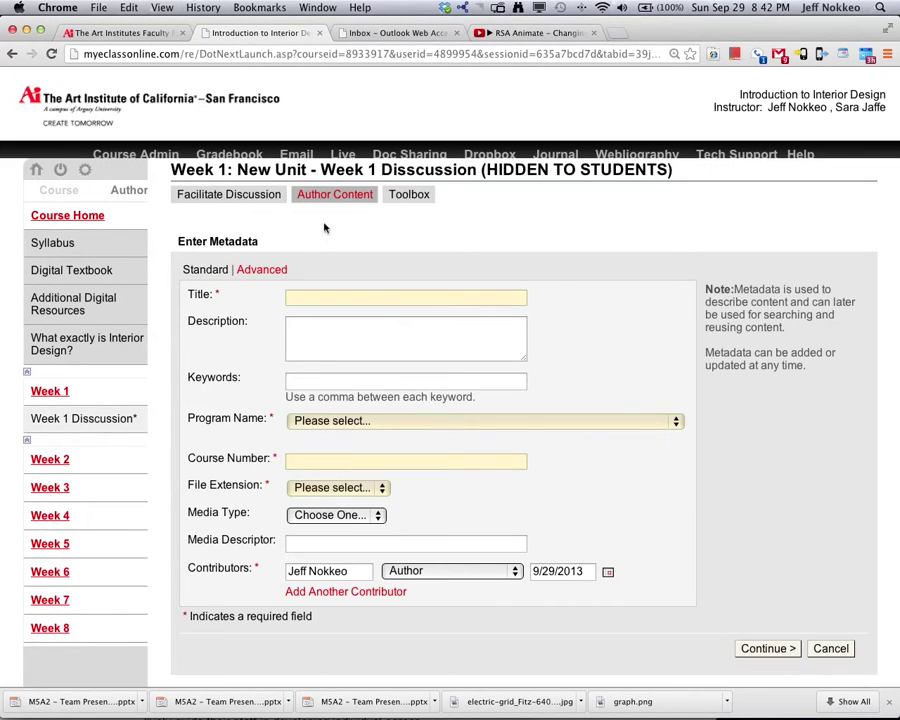
Enter the title 'the Topic of WEek 1 Disscusion', correcting 'TOpic' via spellcheck
left_click(338, 298)
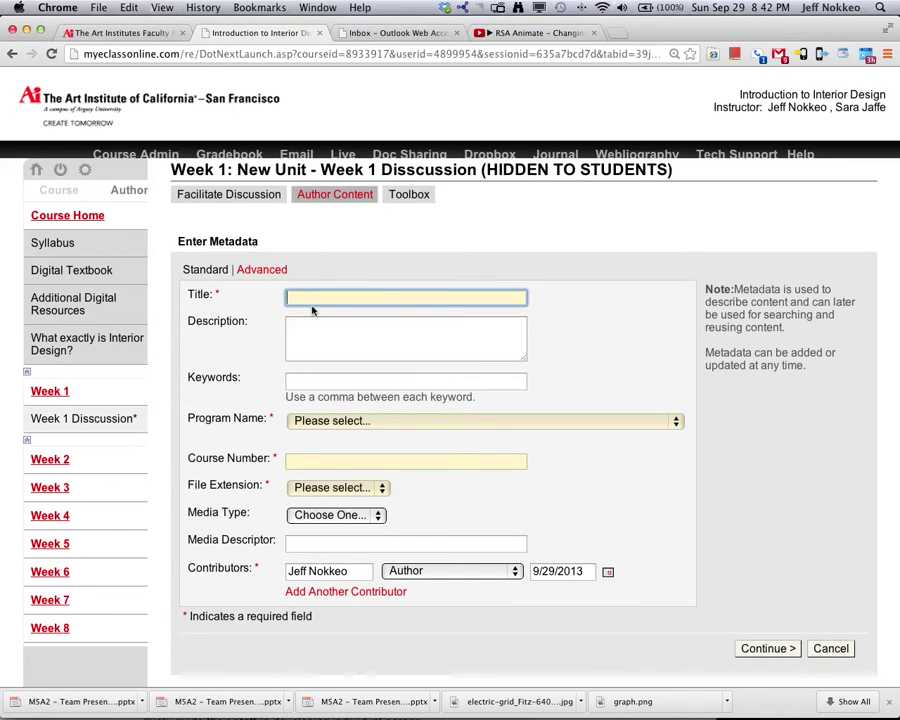
type("Week")
key("BackSpace")
key("BackSpace")
key("BackSpace")
key("BackSpace")
key("BackSpace")
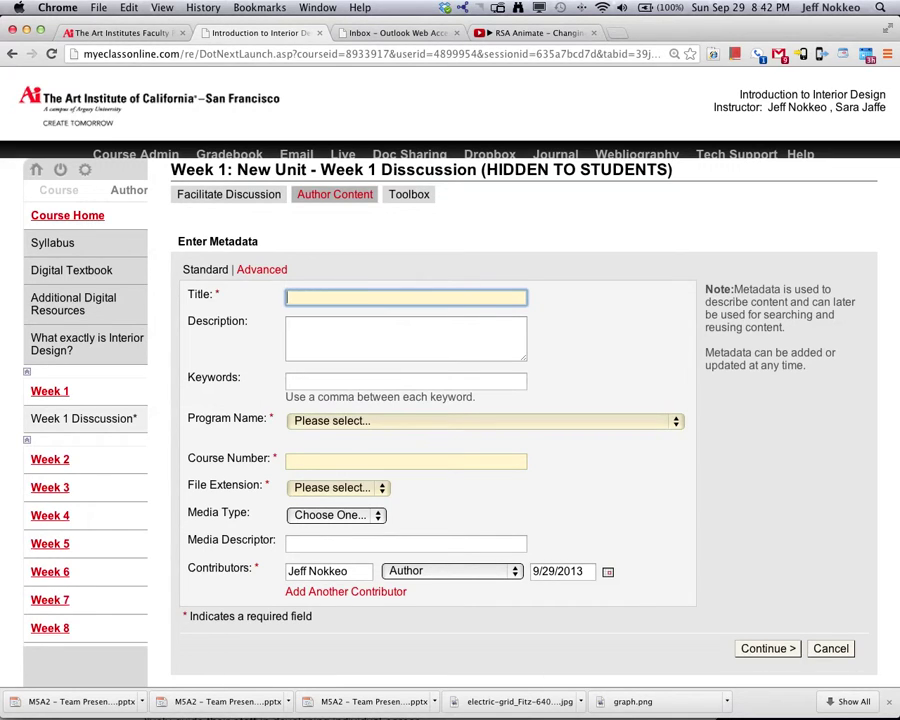
type("the TOpic of WEek ")
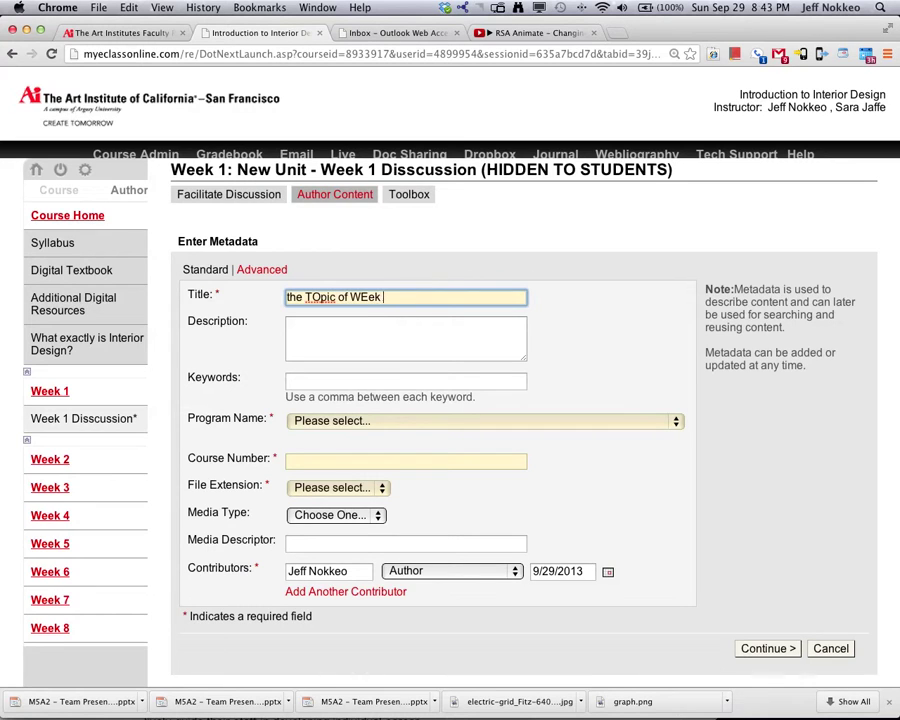
type("1 Disscusion")
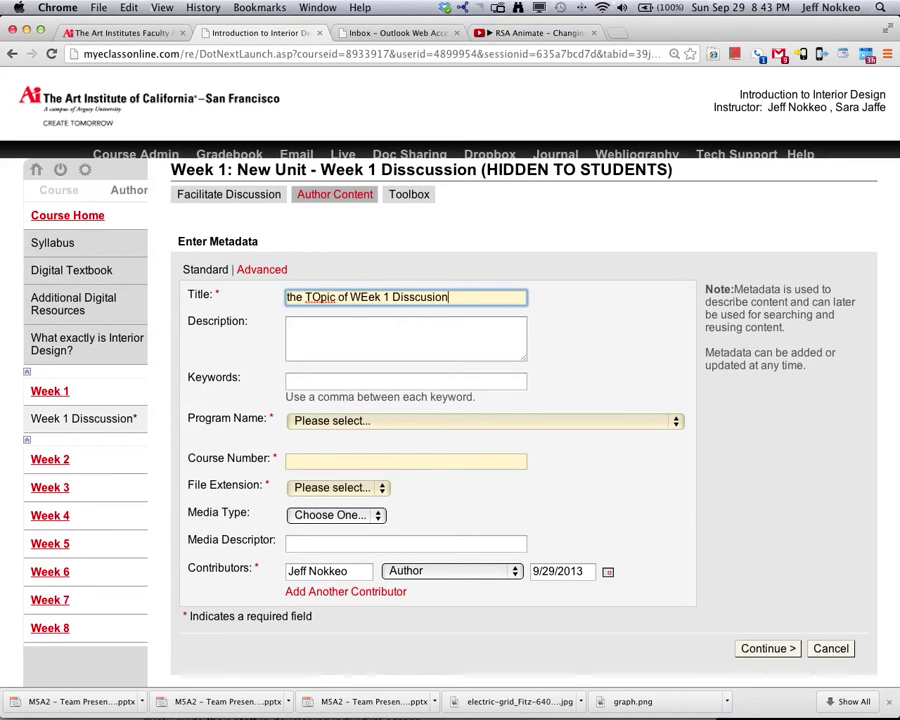
right_click(316, 296)
left_click(350, 276)
Set the program name to AI eCompanion and the course number to INTA102
left_click(428, 424)
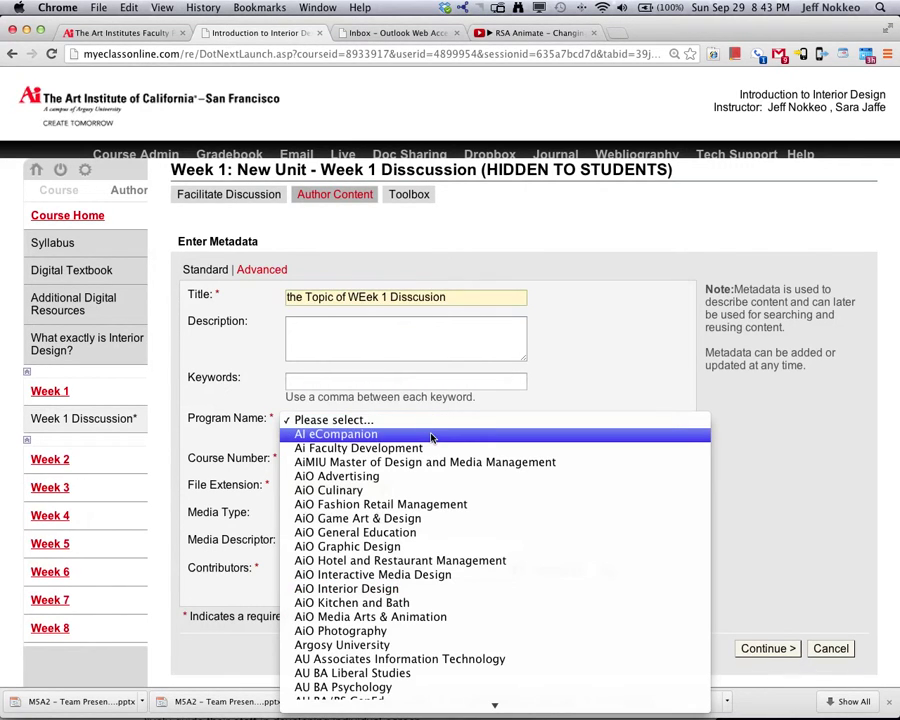
left_click(431, 435)
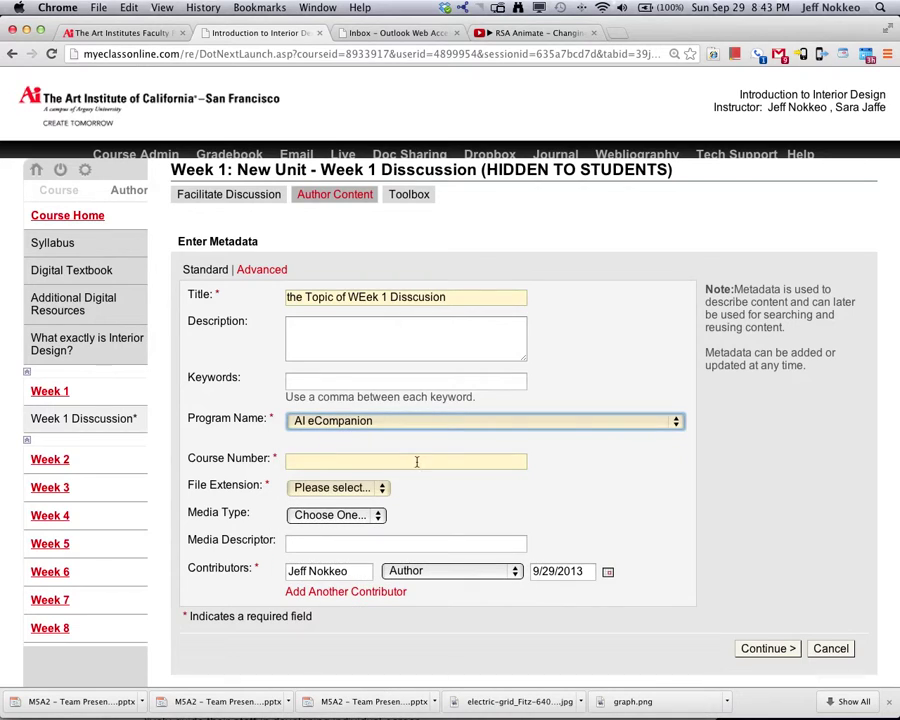
left_click(417, 461)
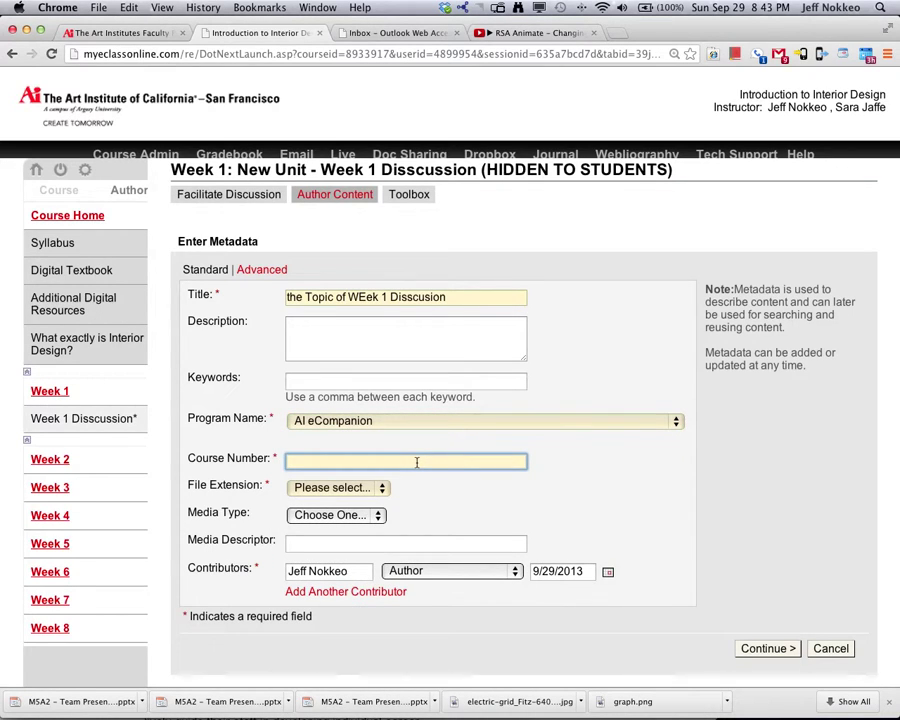
type("IND")
key("XF86AudioRaiseVolume")
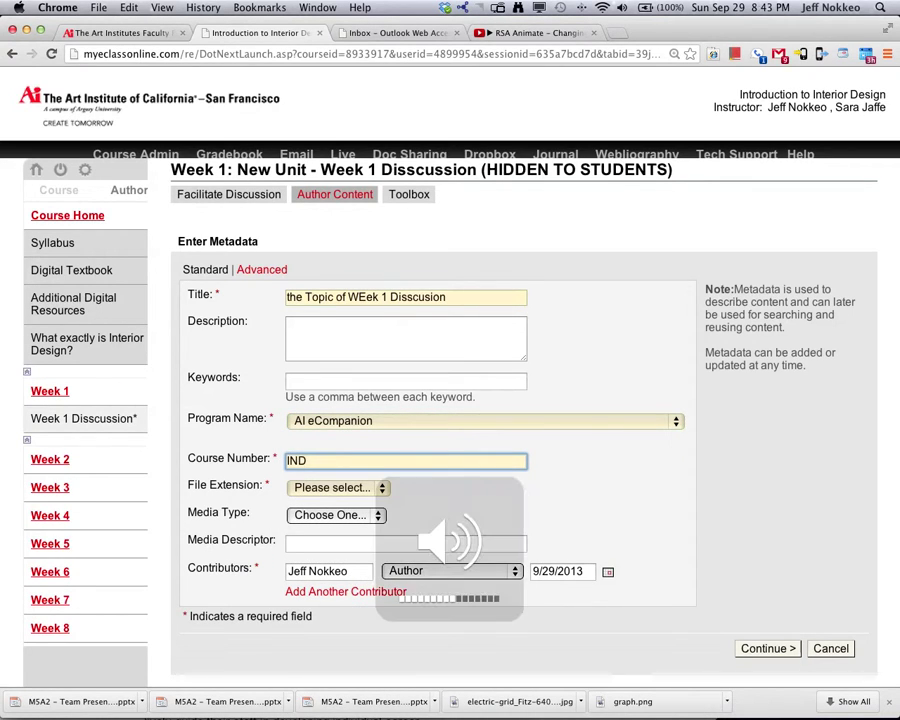
type("T")
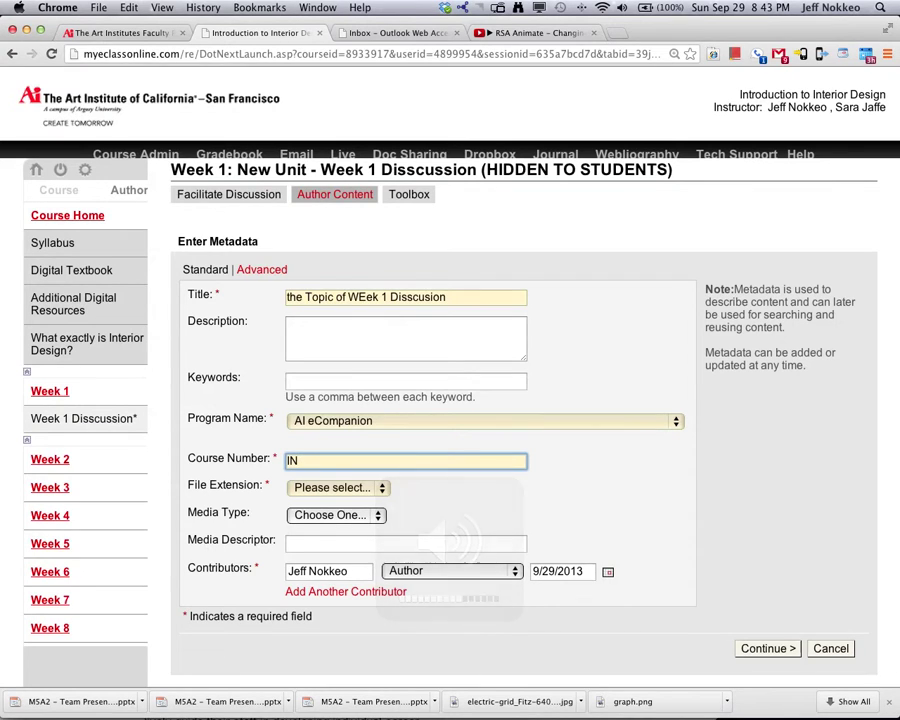
type("TA102")
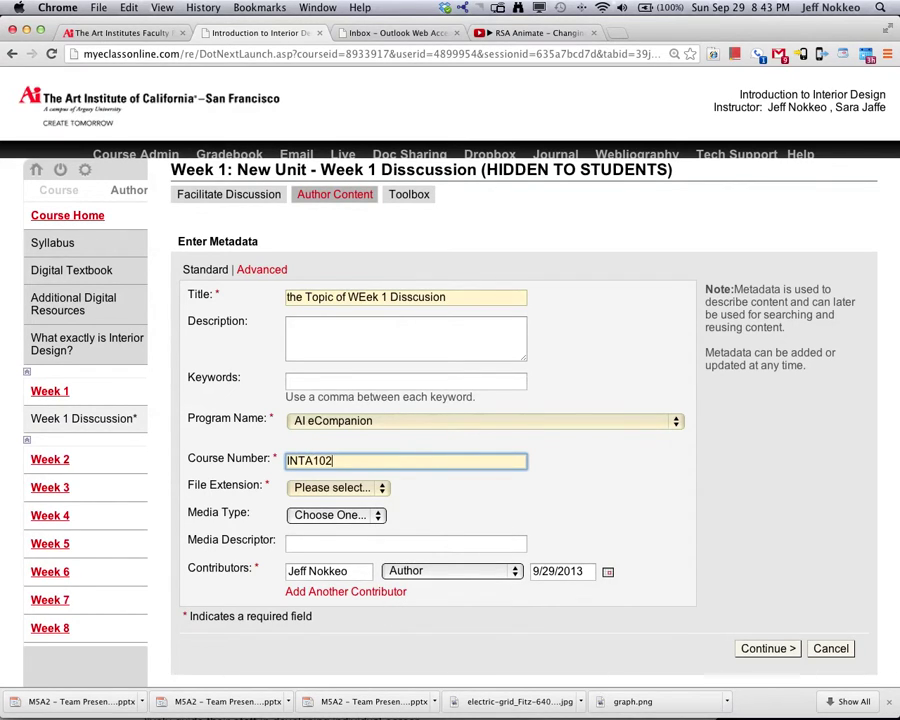
Leave the file extension unset, keep Author as contributor role, and submit the metadata
left_click(386, 491)
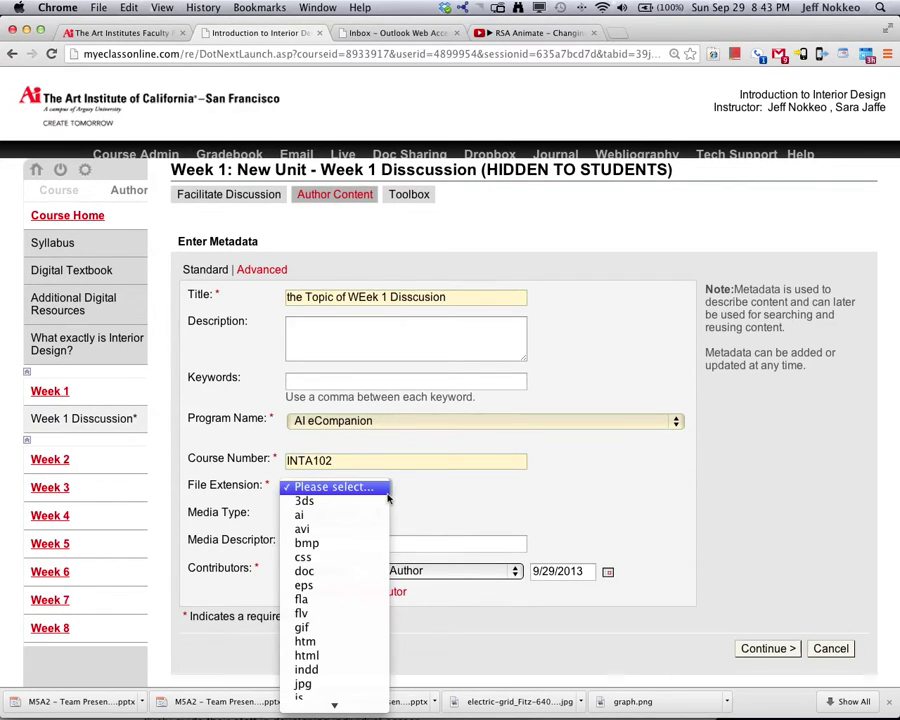
left_click(476, 501)
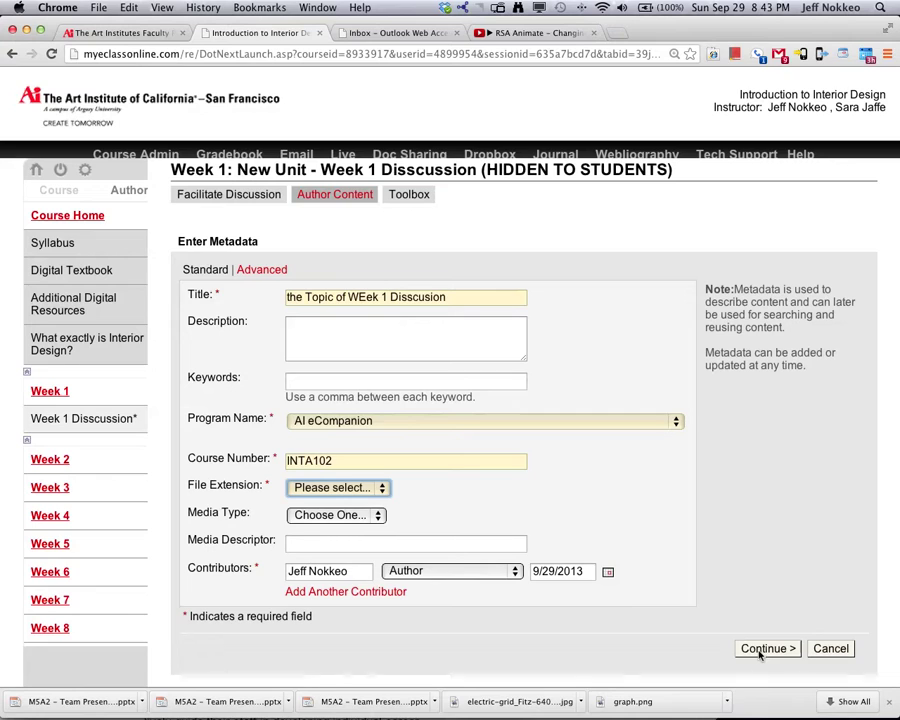
left_click(512, 572)
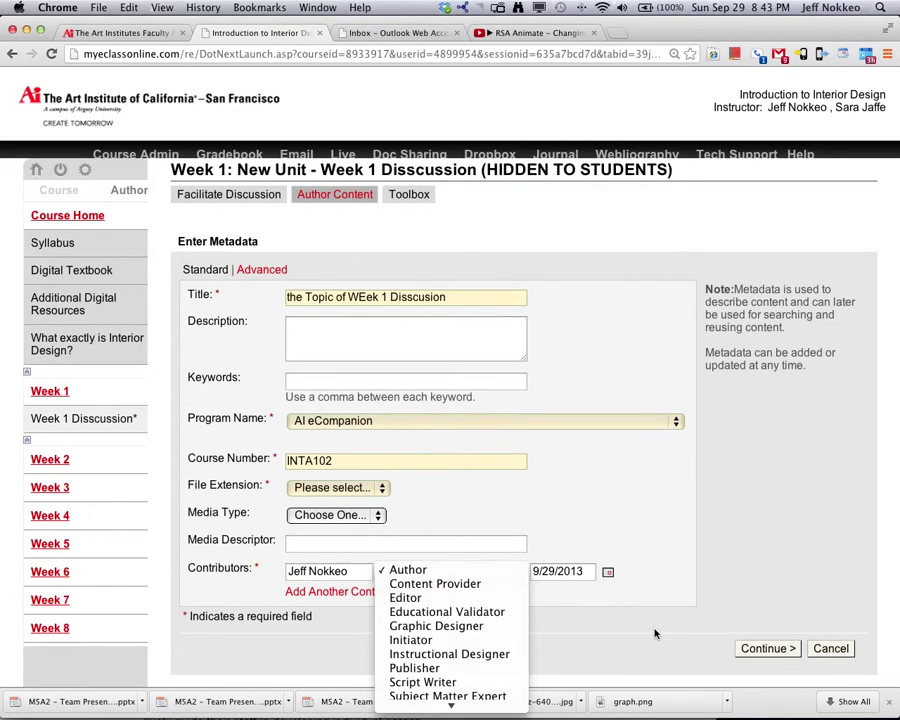
left_click(747, 648)
left_click(753, 648)
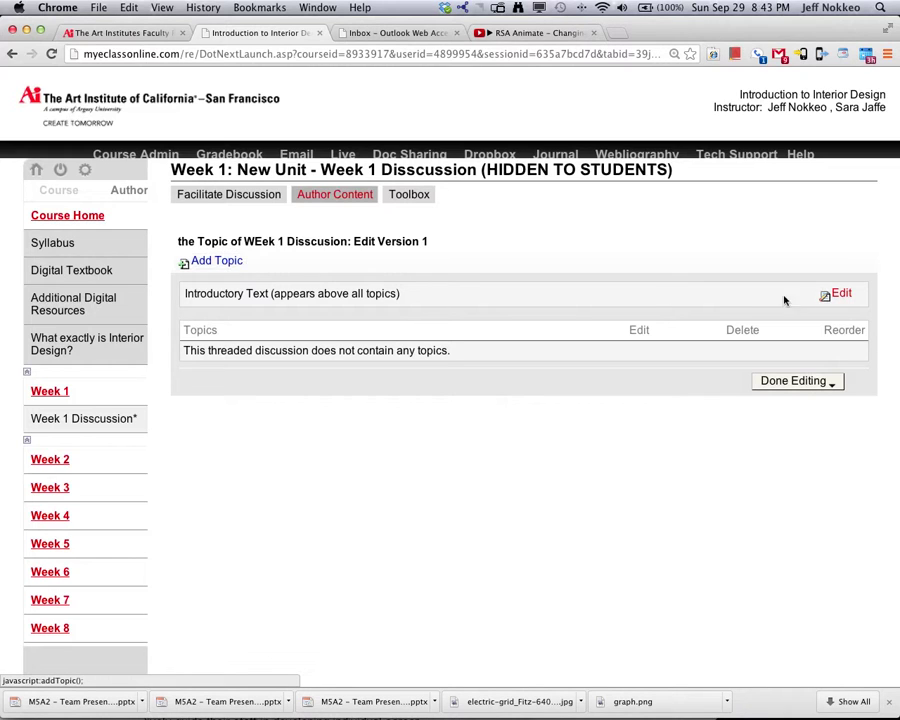
Write the introductory text 'Into Text (Directions)', remove the stray space, and save it
left_click(843, 296)
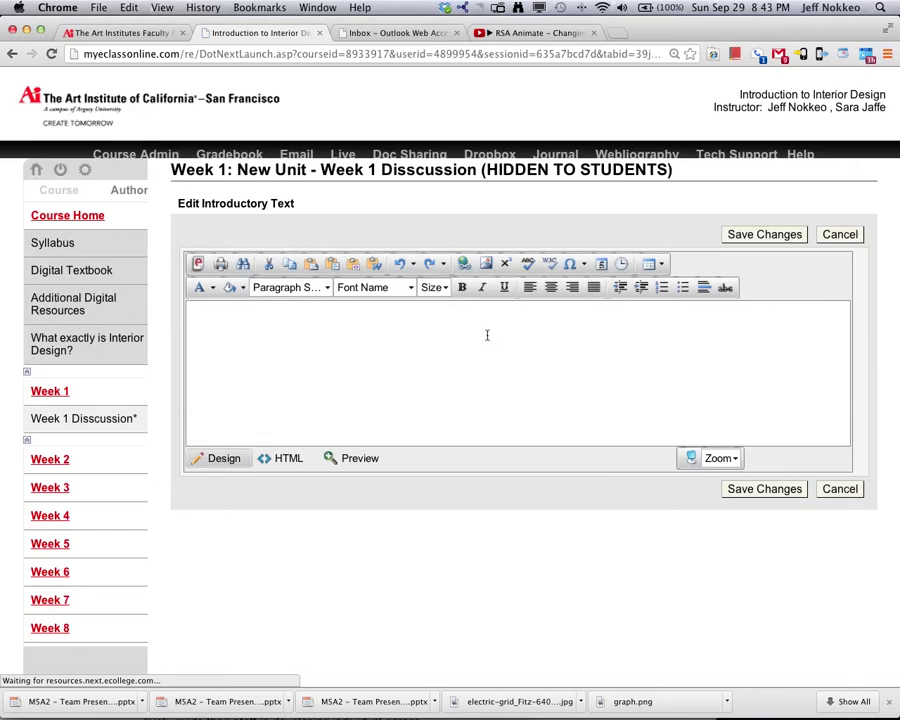
left_click(487, 337)
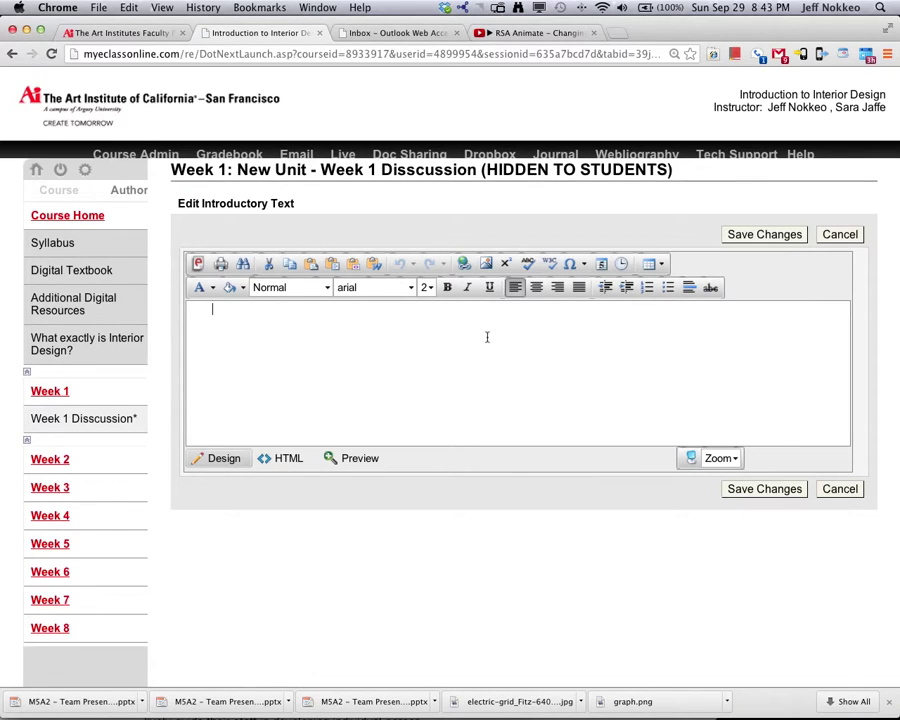
type("Intor Text ( Dire")
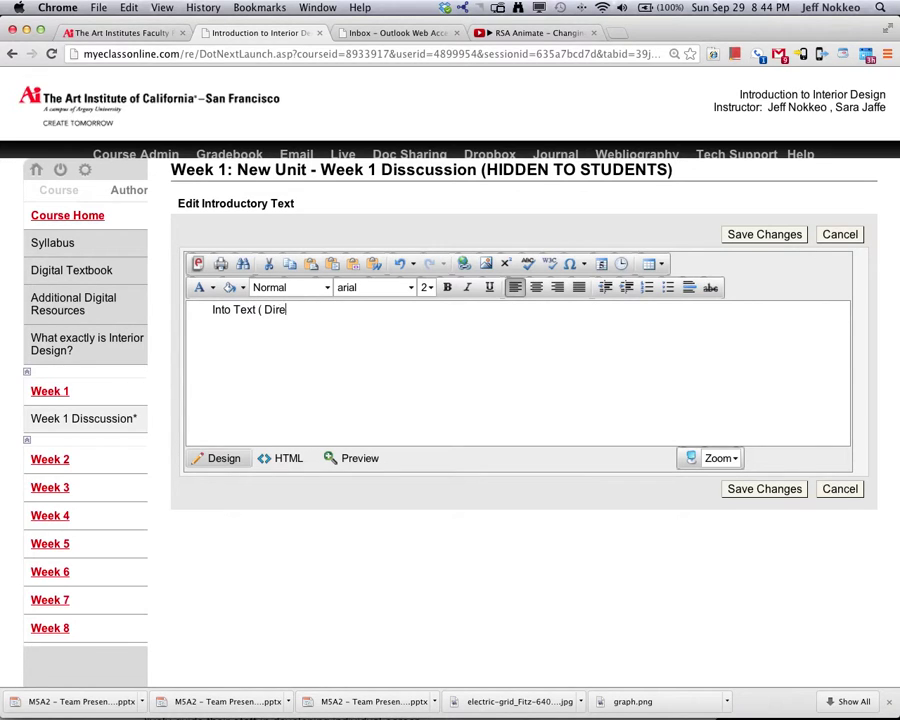
type("ctions)")
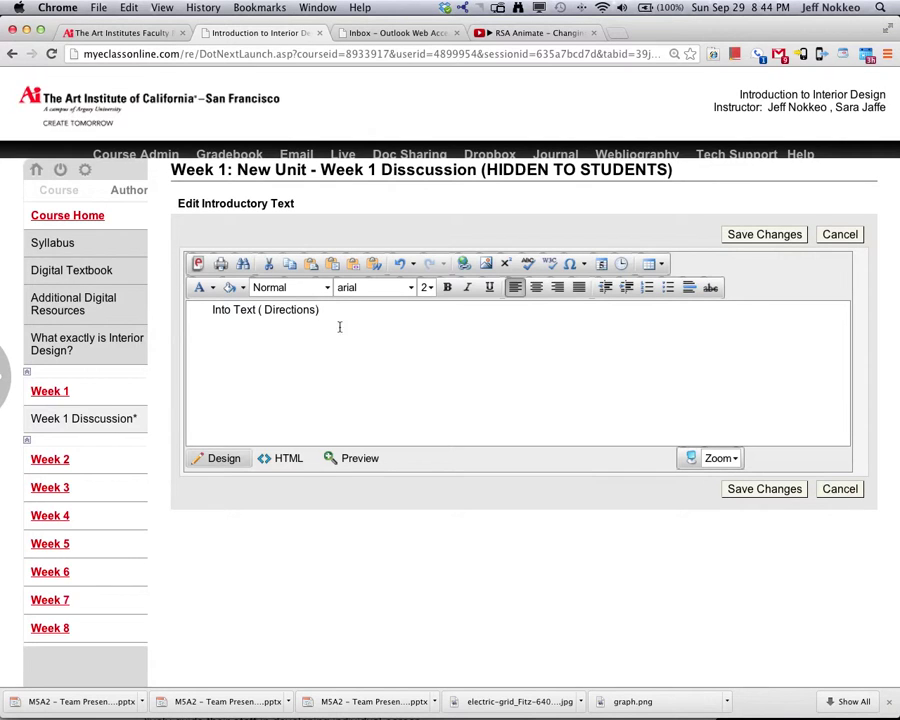
left_click(265, 309)
key("BackSpace")
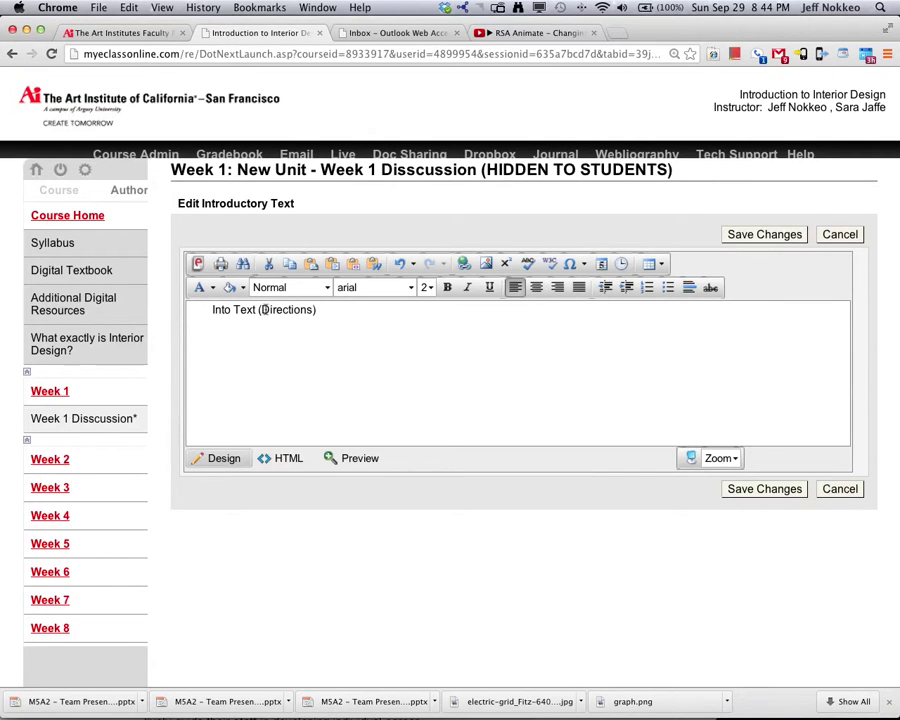
left_click(740, 489)
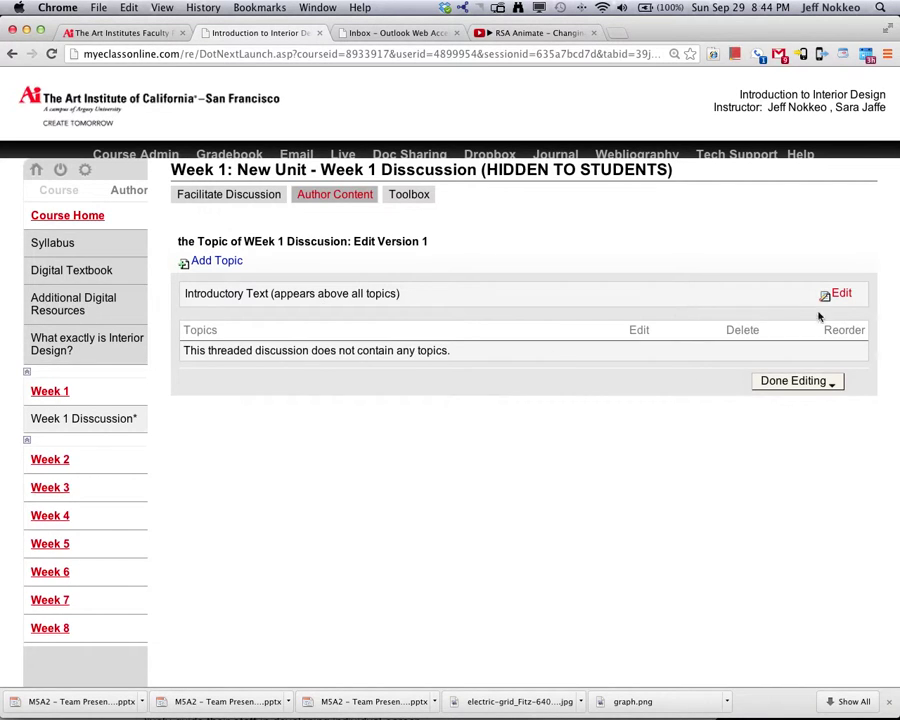
Publish Version 1 to the Introduction to Interior Design course, then return to course view
left_click(831, 383)
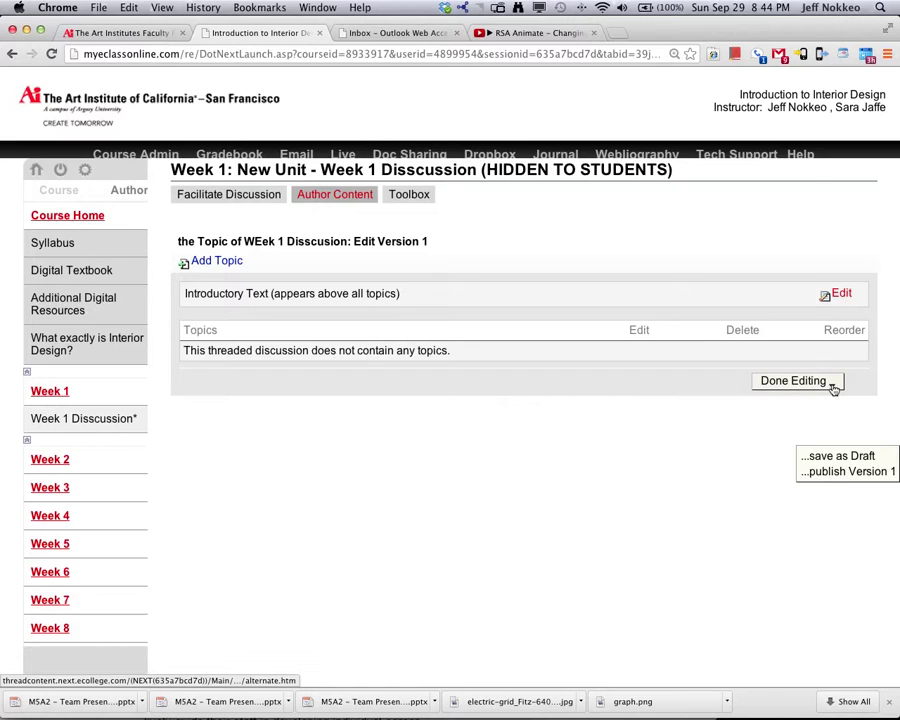
left_click(842, 472)
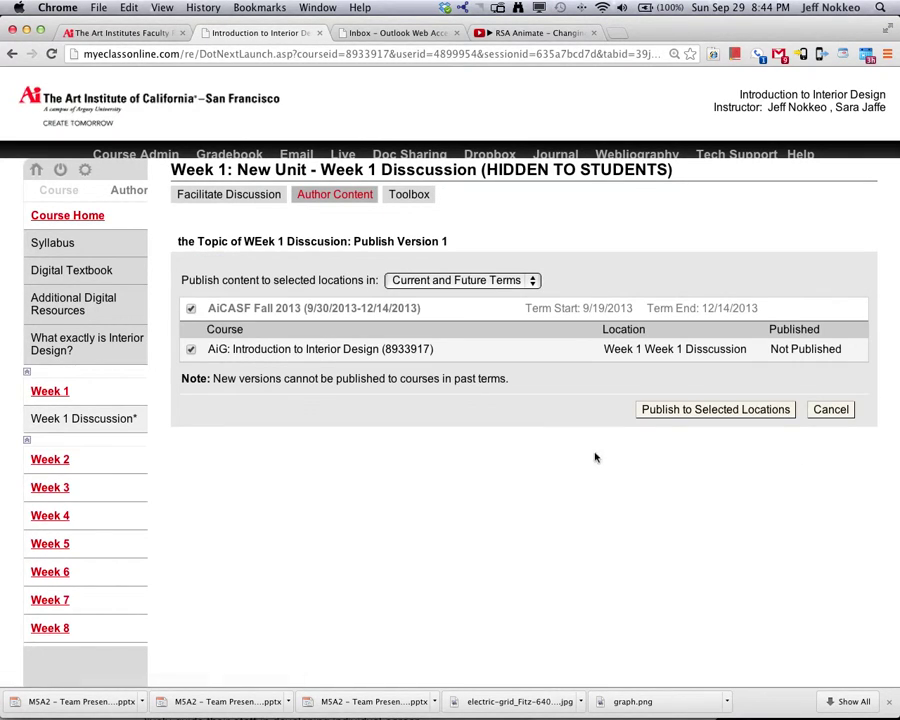
left_click(693, 409)
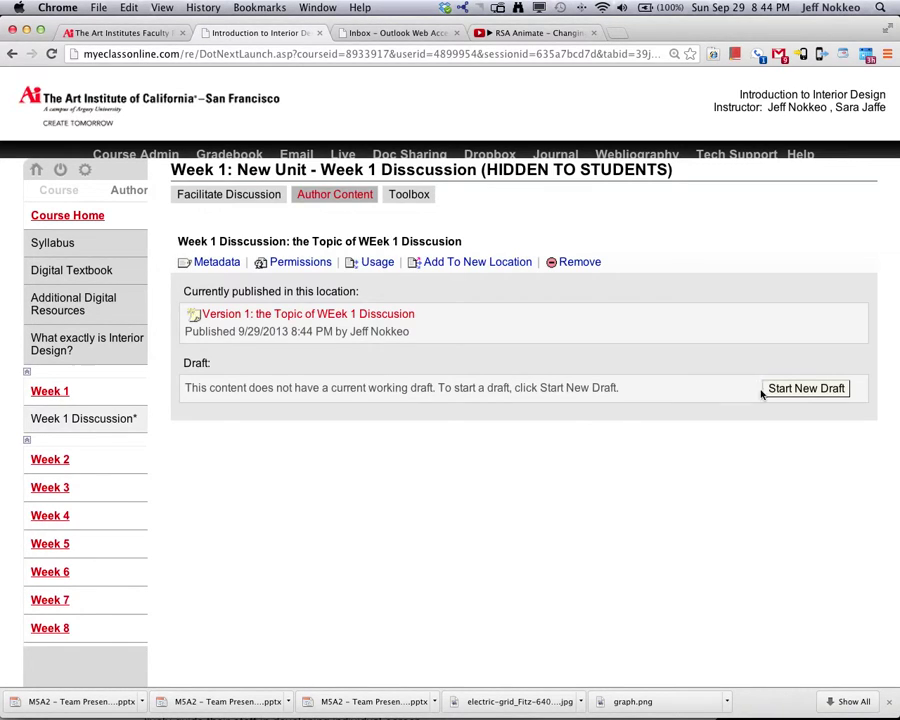
left_click(45, 190)
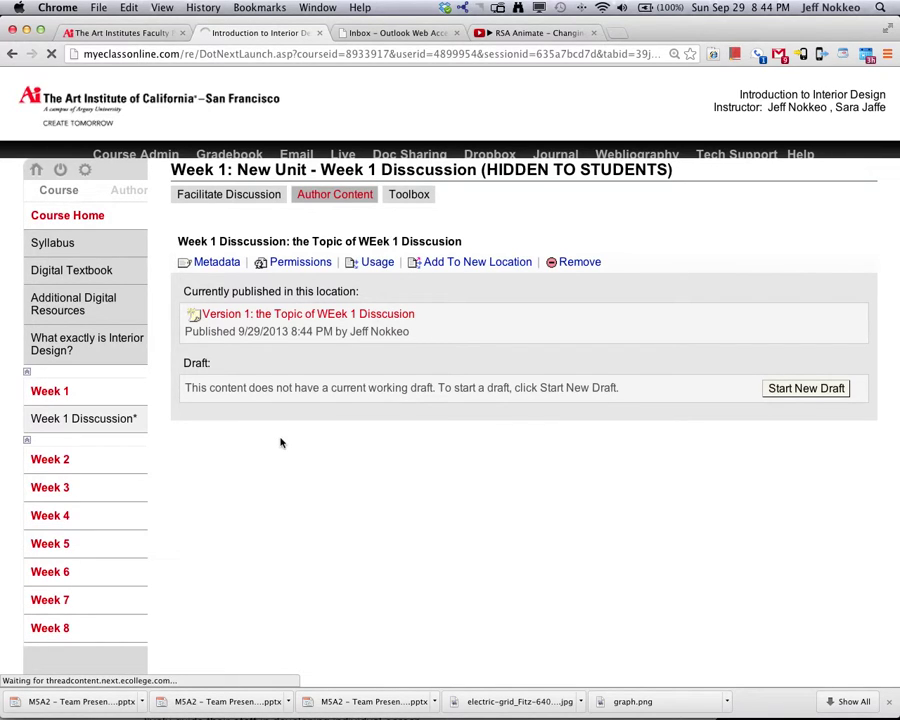
Open Week 1 Disscussion, then its Author Content page showing Version 1 published
left_click(120, 422)
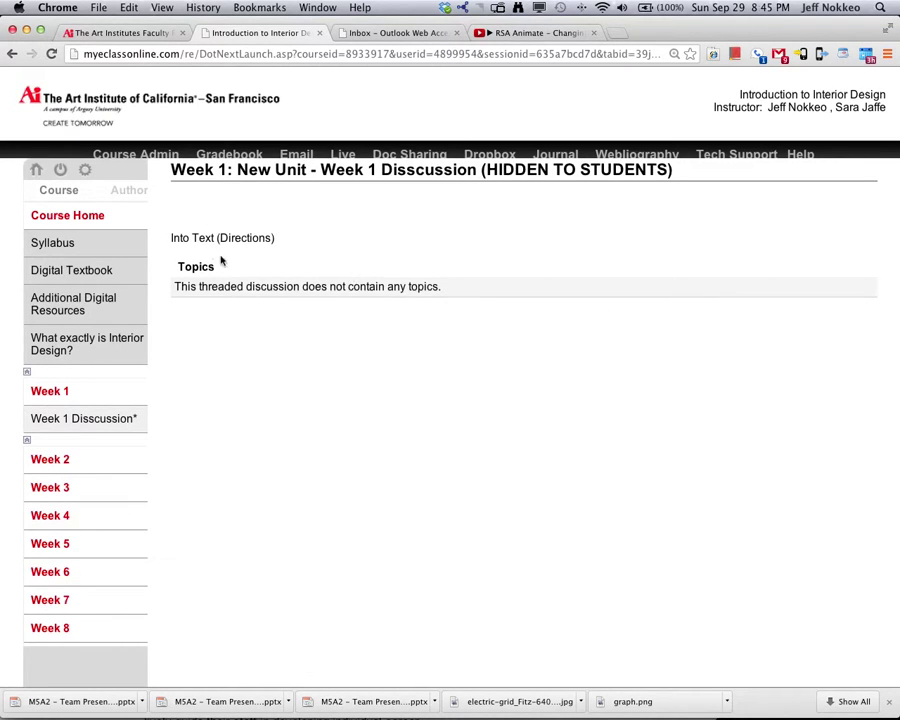
left_click(124, 196)
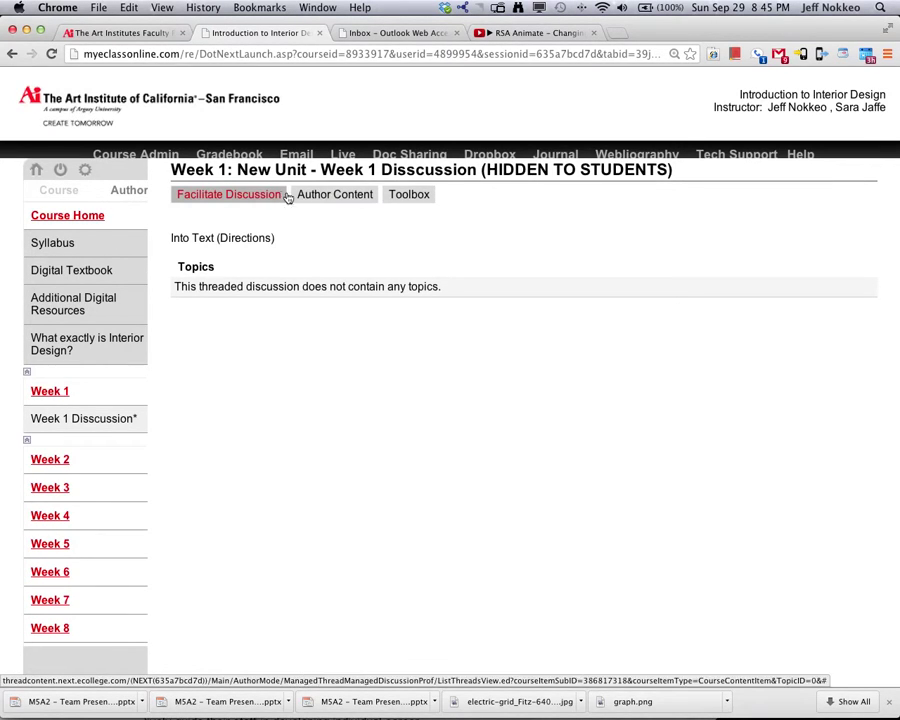
left_click(337, 202)
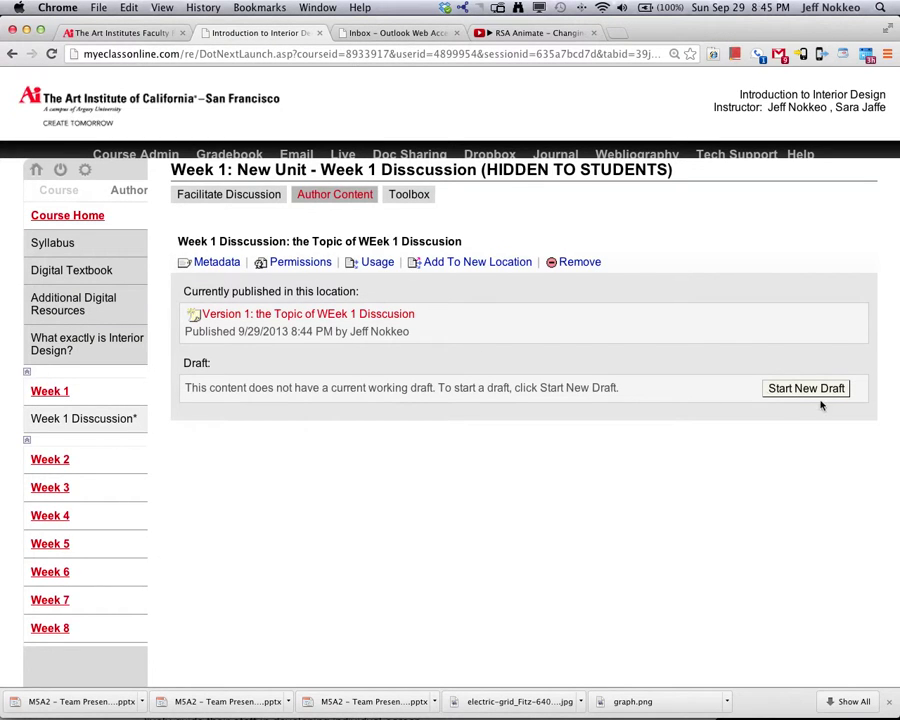
Start a new Version 2 draft, keeping the pre-filled name
left_click(804, 388)
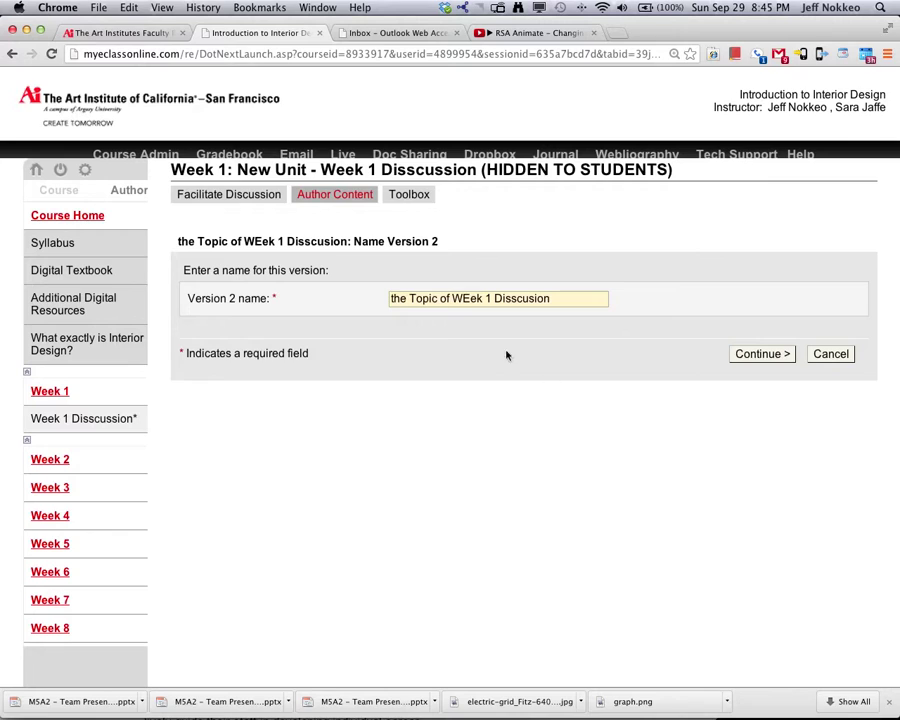
left_click(777, 358)
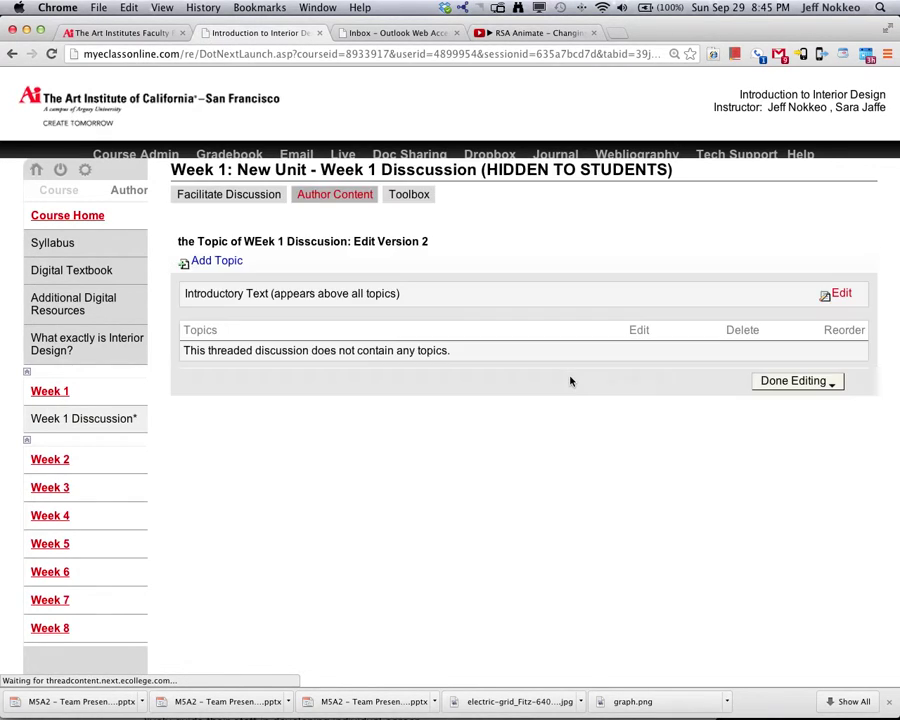
Add the topic 'the actual discussion thread topic' with notes 'add any notes you want here'
left_click(221, 267)
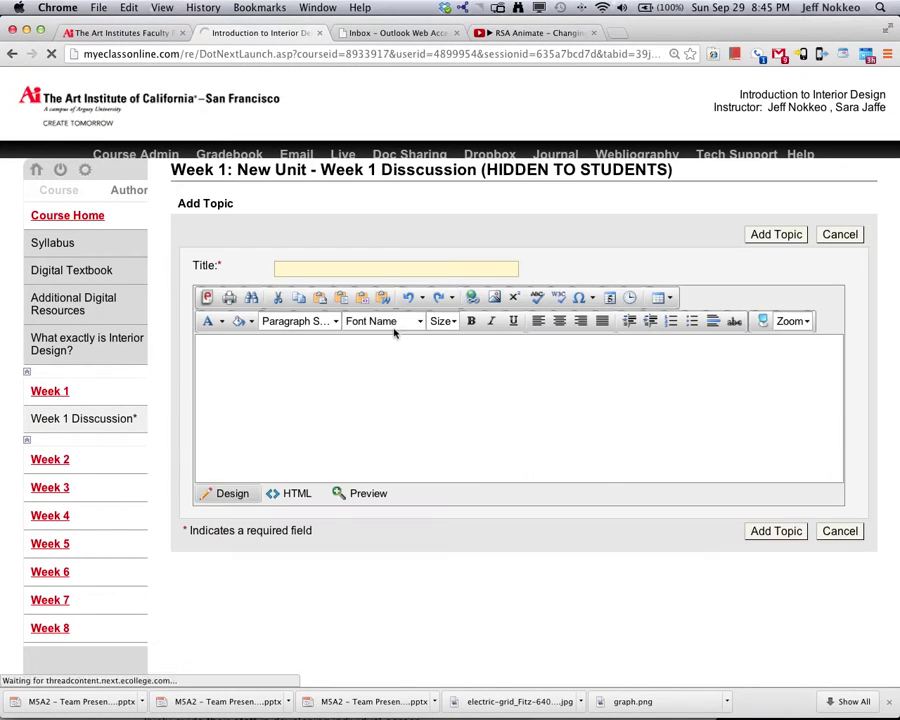
left_click(360, 265)
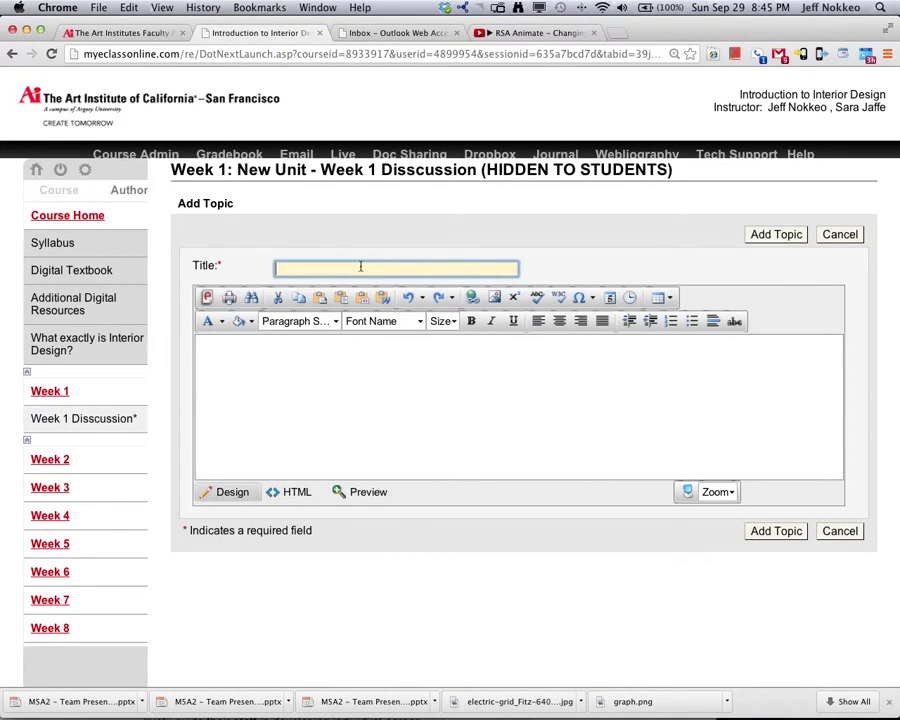
type("the actual disscuson thread topic")
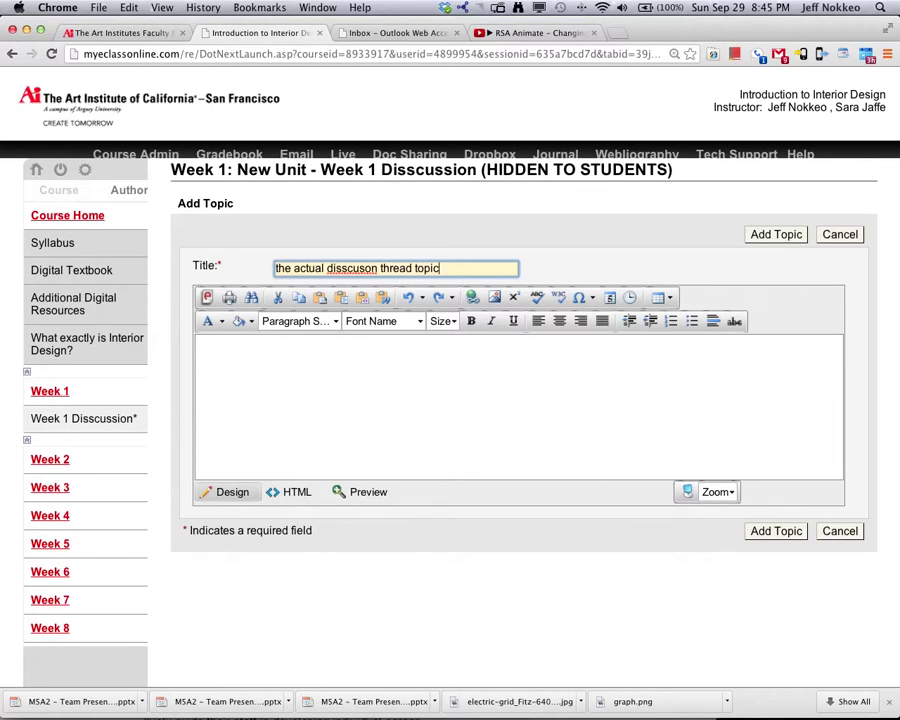
right_click(355, 262)
left_click(390, 261)
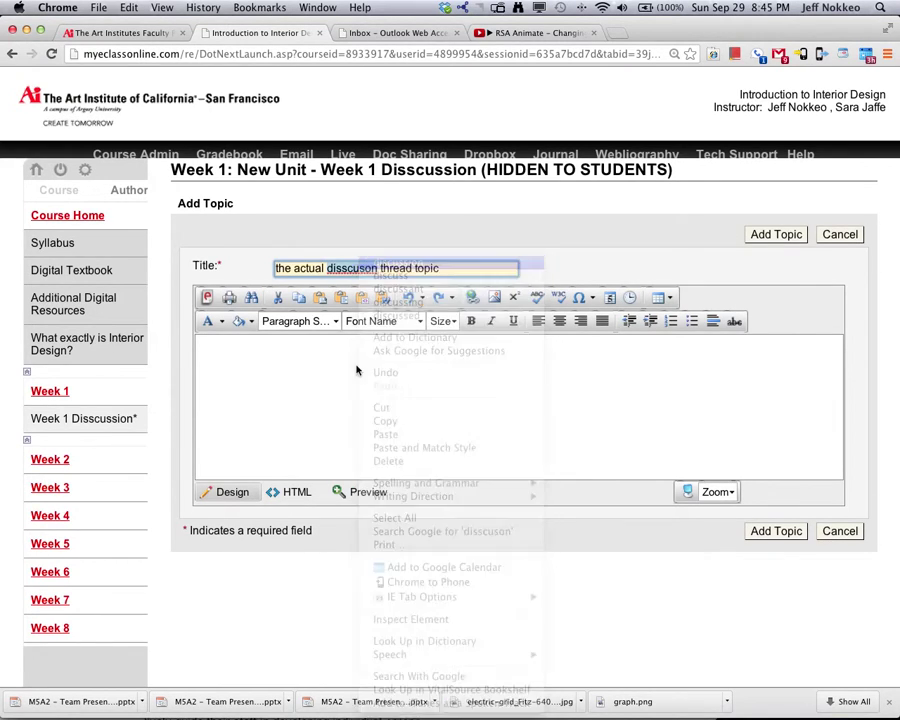
left_click(355, 368)
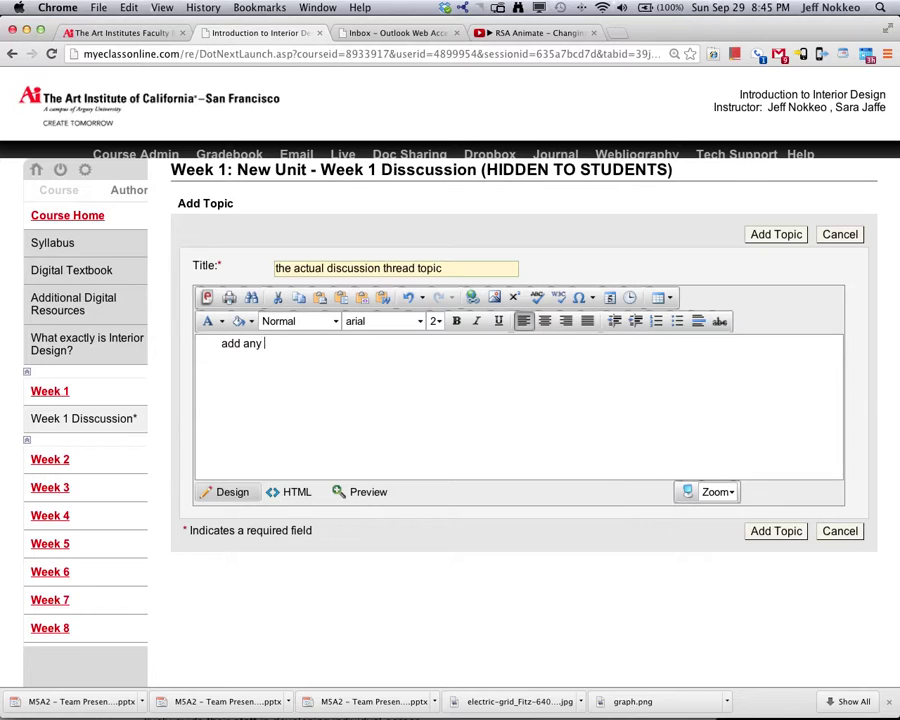
type("add any notes you want h")
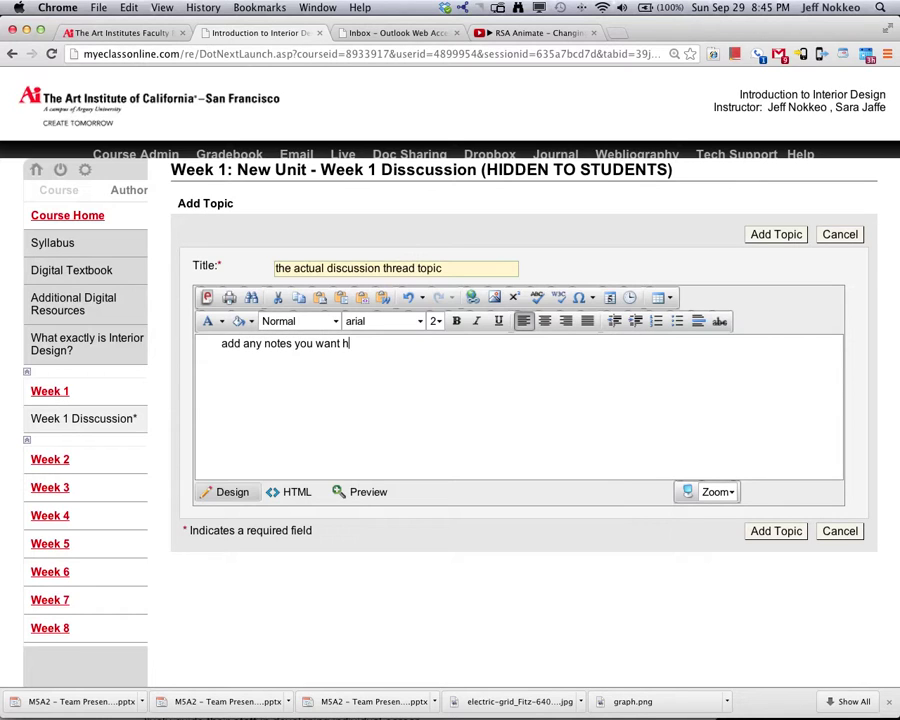
type("ere")
left_click(770, 531)
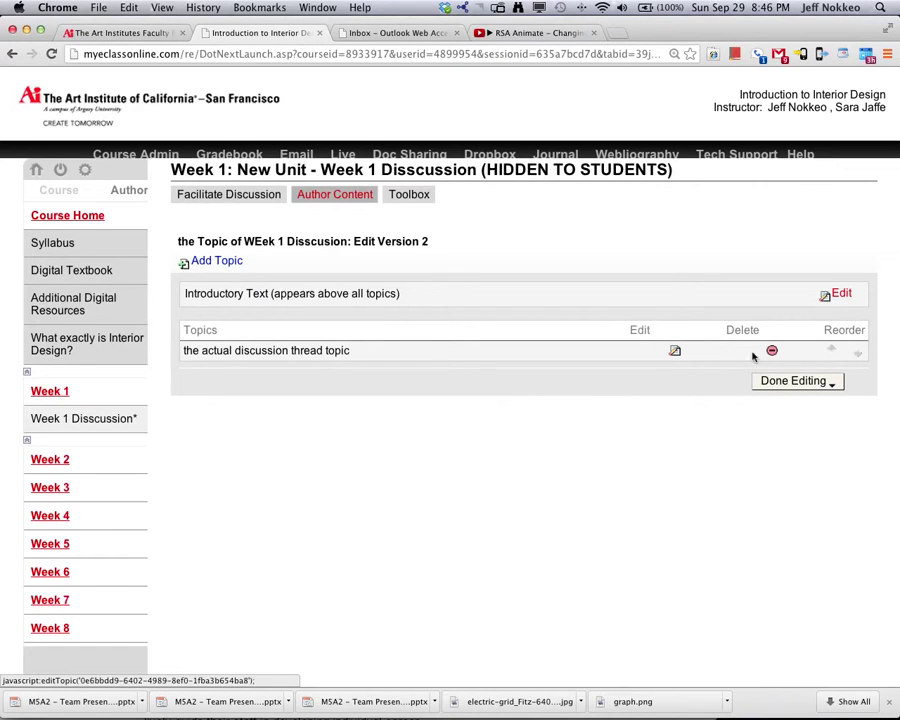
Publish Version 2 of the Week 1 discussion to the selected course location
left_click(800, 381)
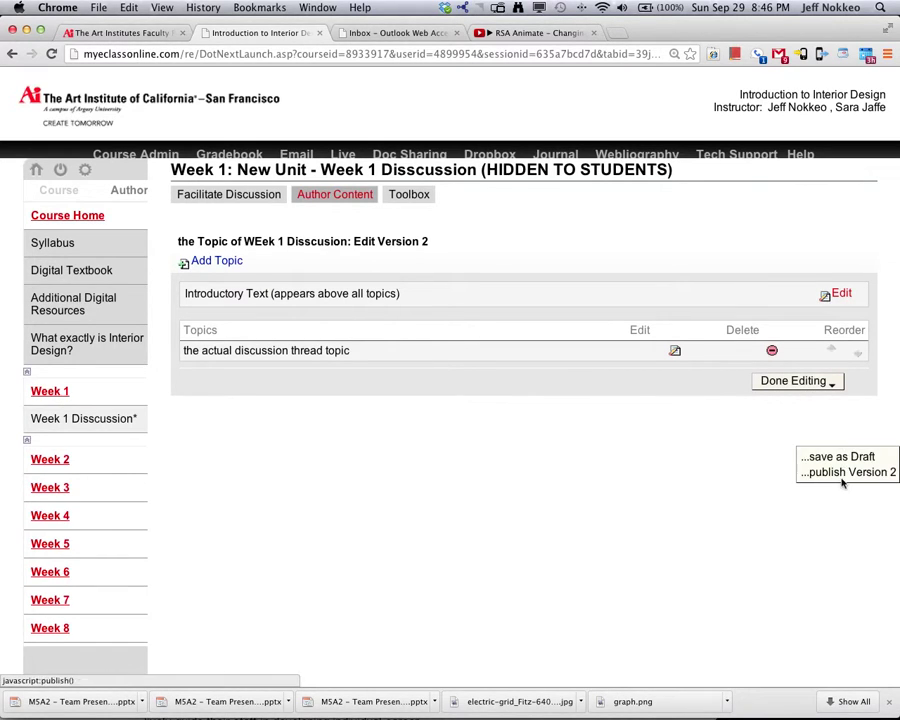
left_click(834, 386)
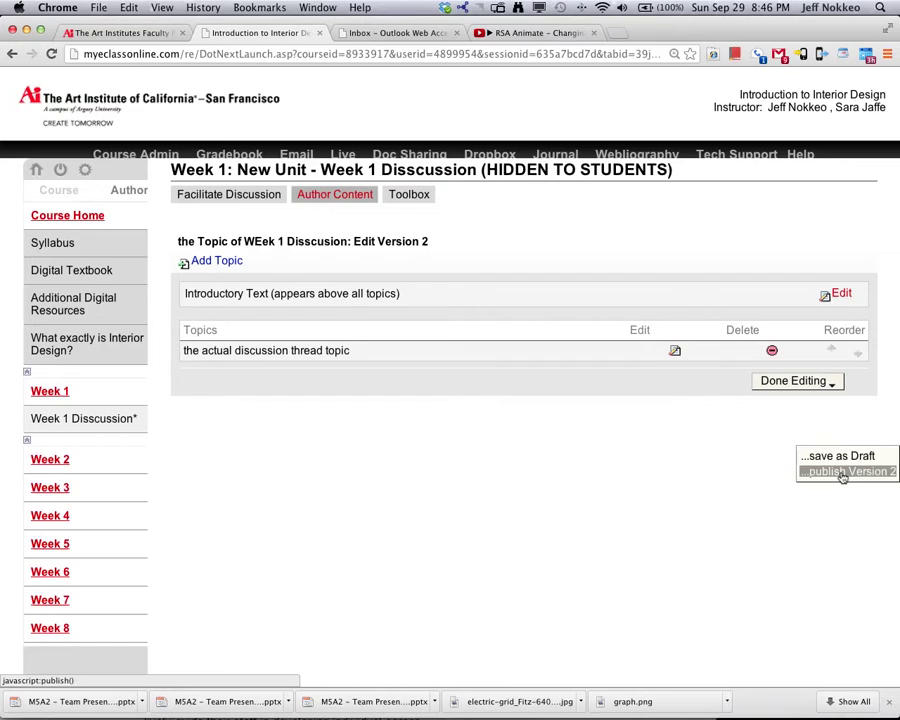
left_click(845, 472)
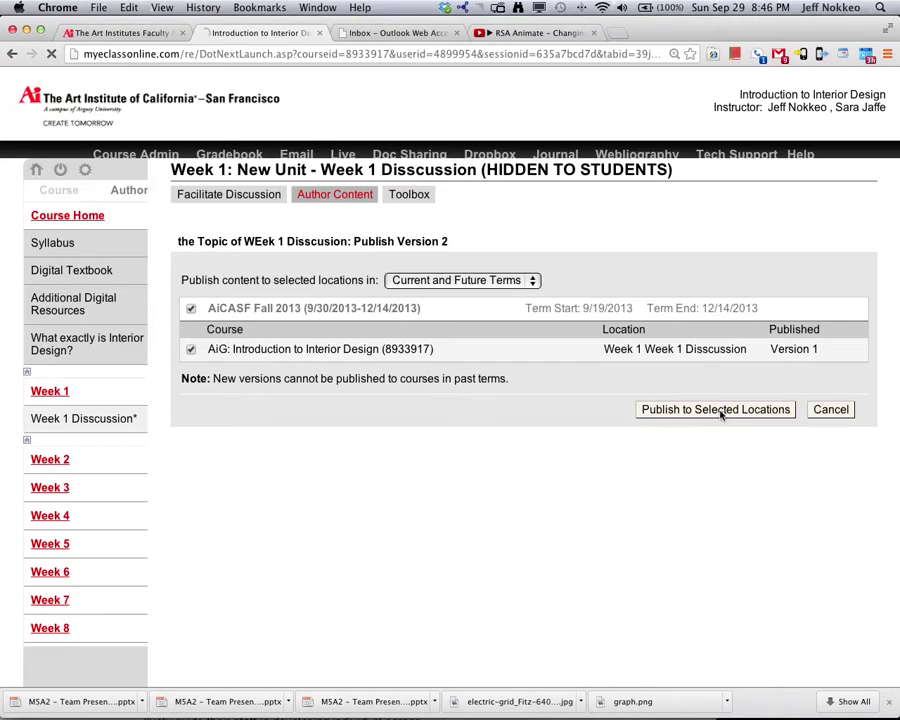
left_click(716, 409)
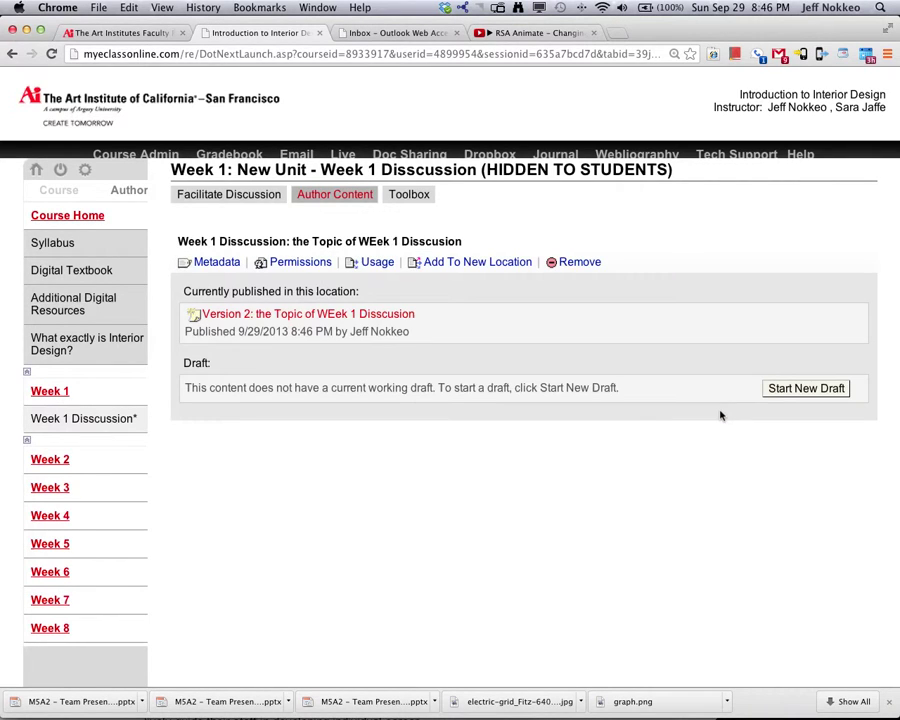
View the Week 1 Discussion as students see it, confirming the new topic, then go to the Gradebook
left_click(56, 196)
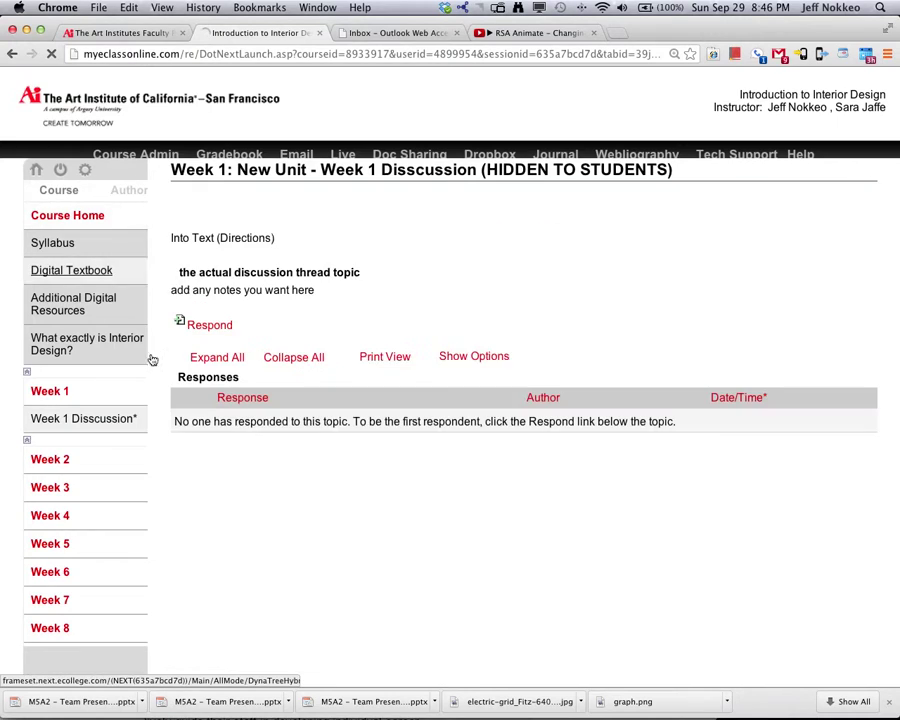
left_click(127, 420)
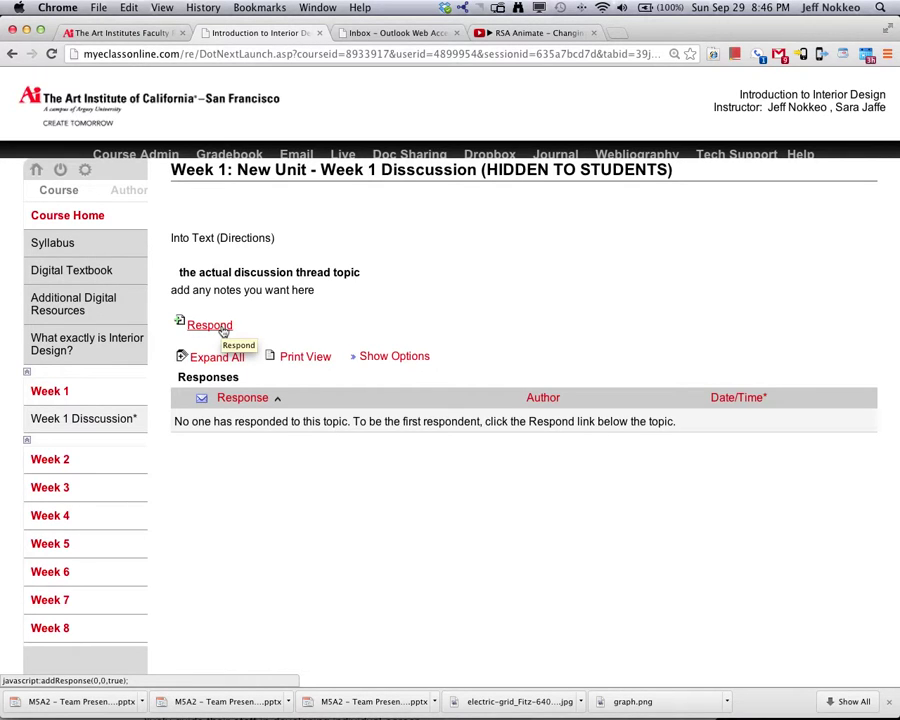
left_click(232, 154)
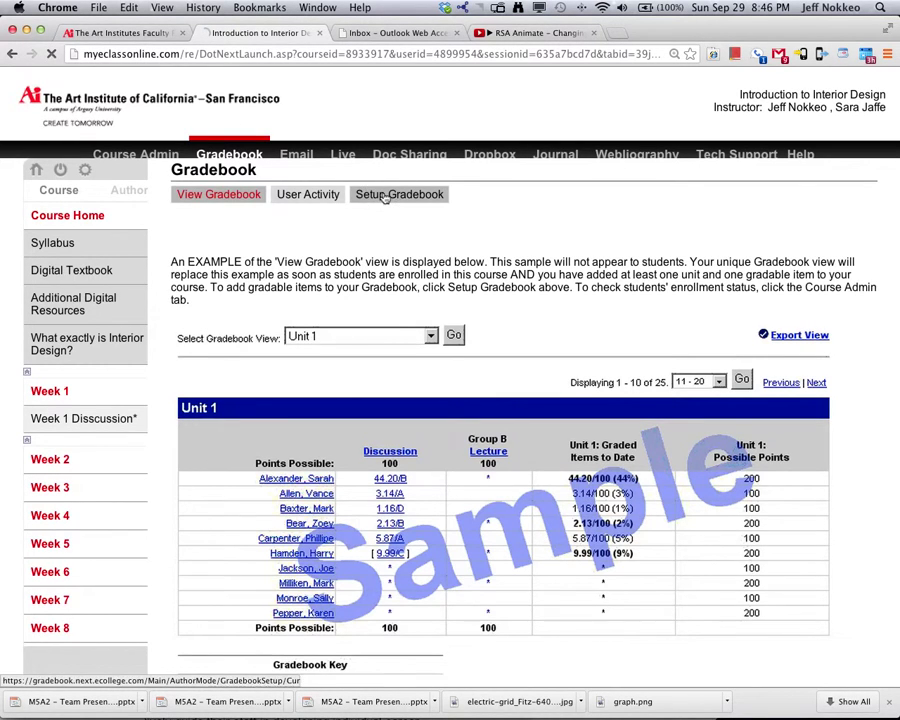
Add Week 1 Discussion as a gradebook item under Setup Gradebook's Add New Items, then return to the discussion
left_click(385, 196)
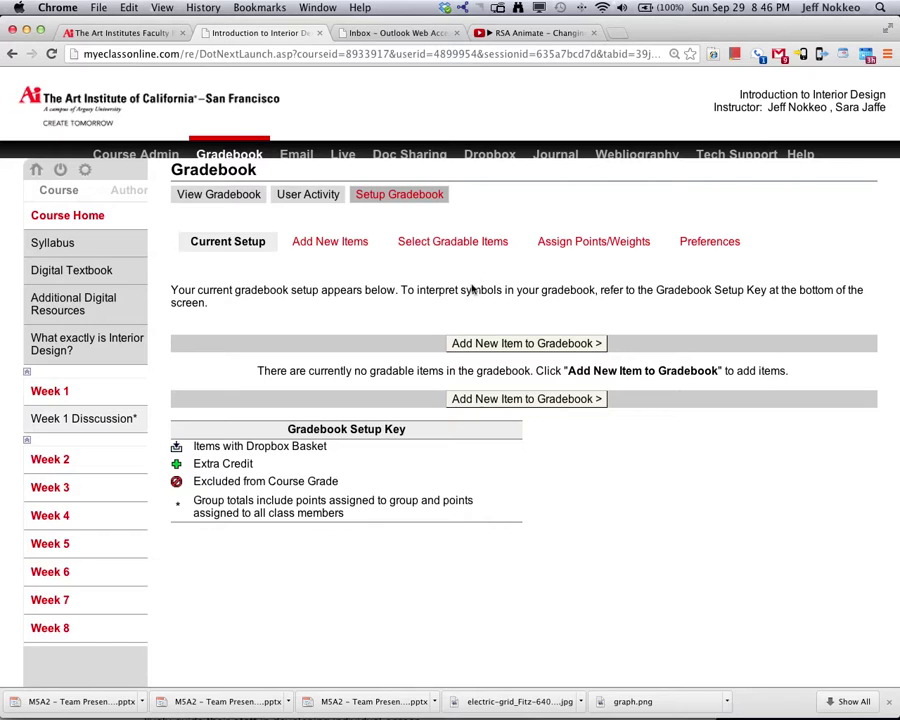
left_click(350, 241)
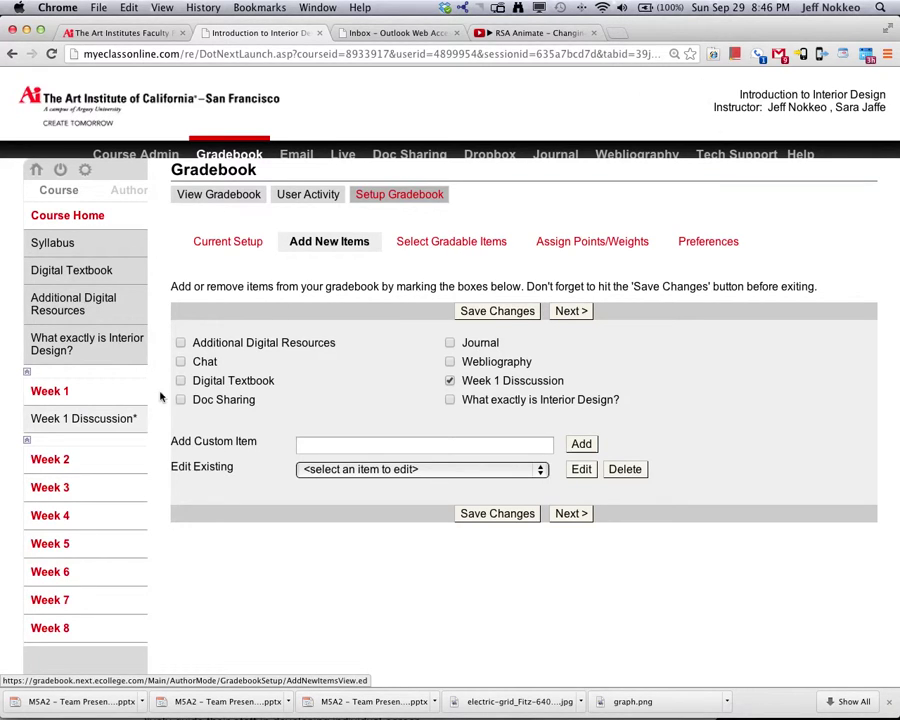
left_click(129, 418)
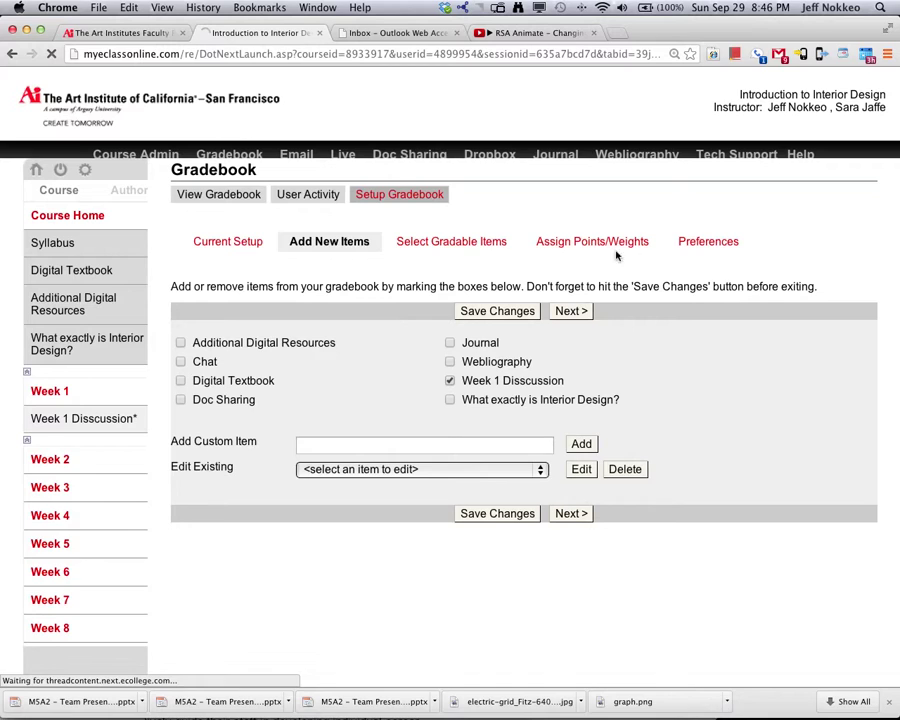